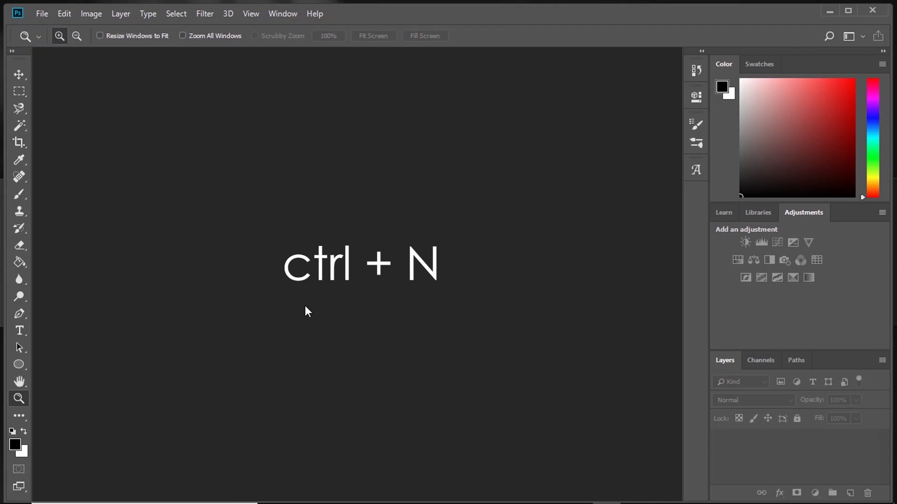
Create a new Custom document, 1366 × 768 px at 300 ppi with a white background.
key("ctrl+n")
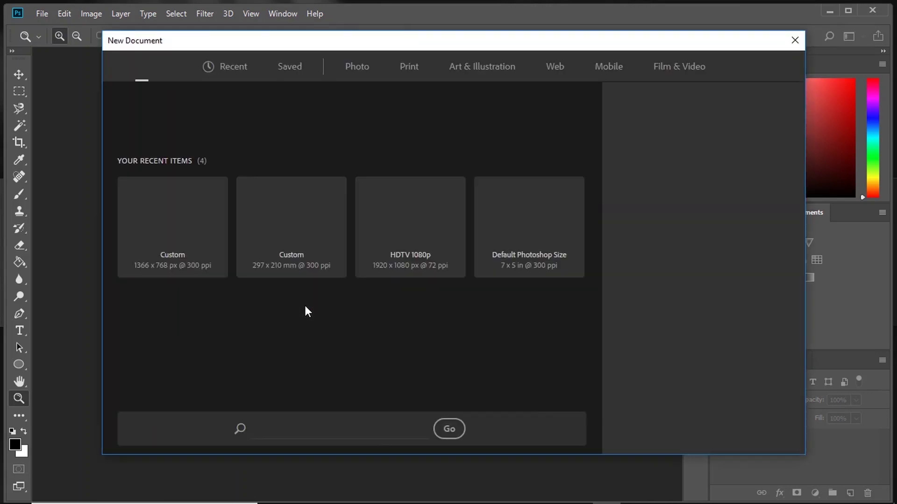
left_click(794, 41)
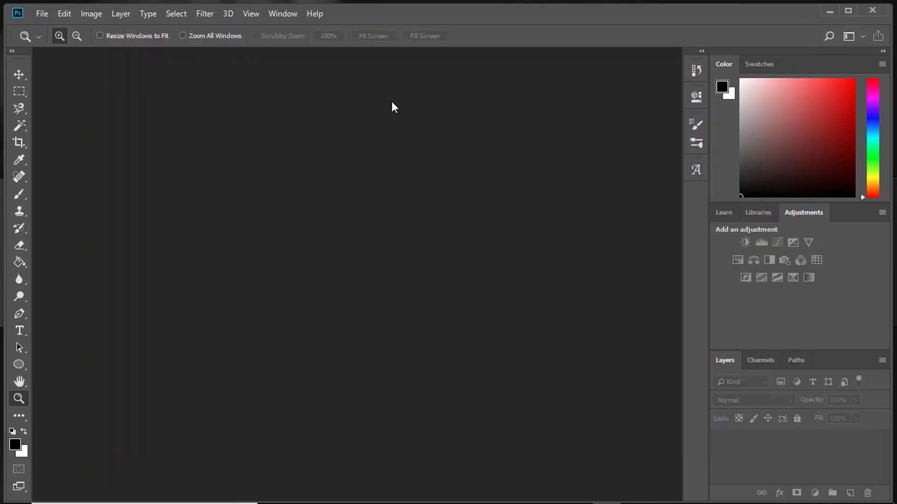
left_click(43, 14)
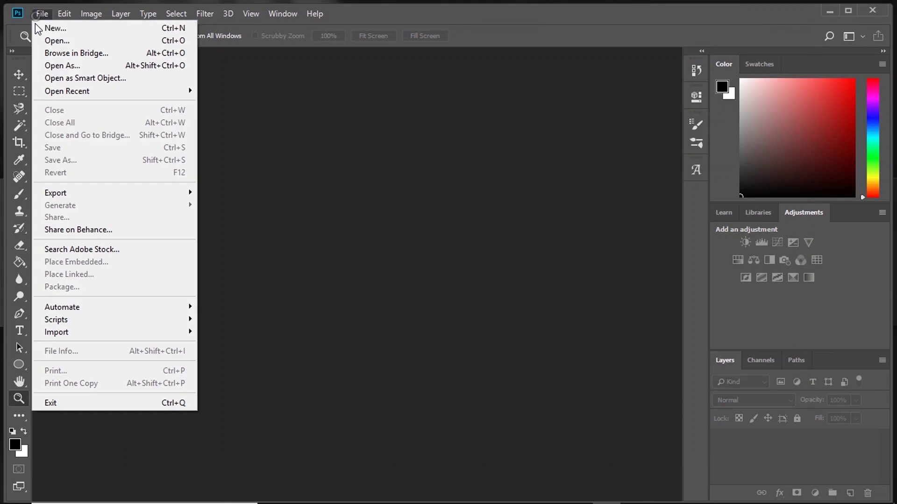
left_click(105, 35)
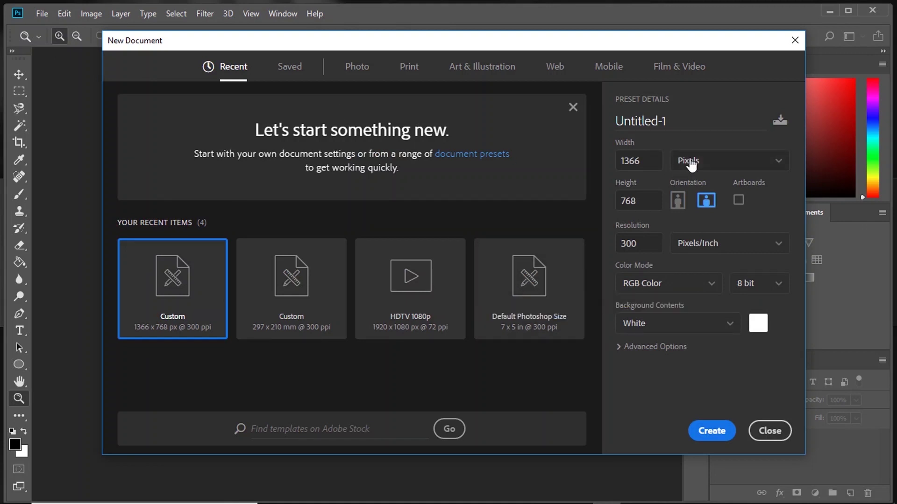
left_click(408, 66)
left_click(356, 67)
left_click(236, 68)
left_click(629, 163)
left_click(645, 200)
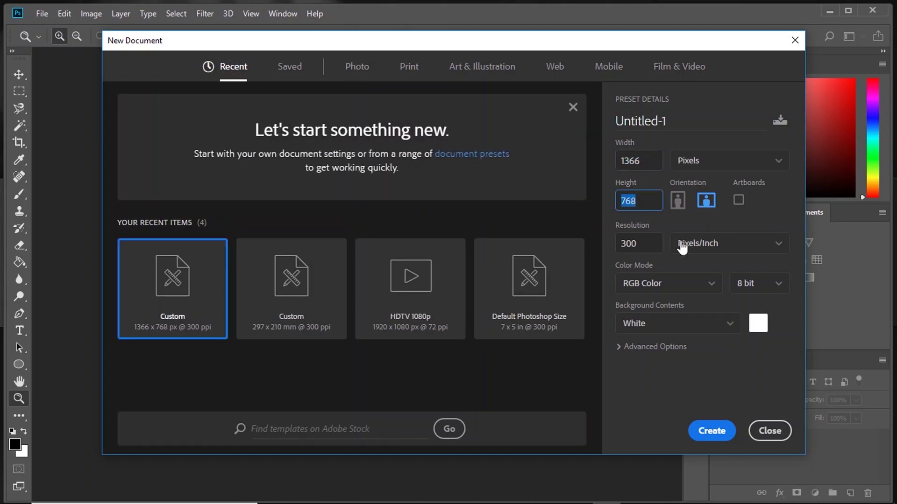
left_click(706, 433)
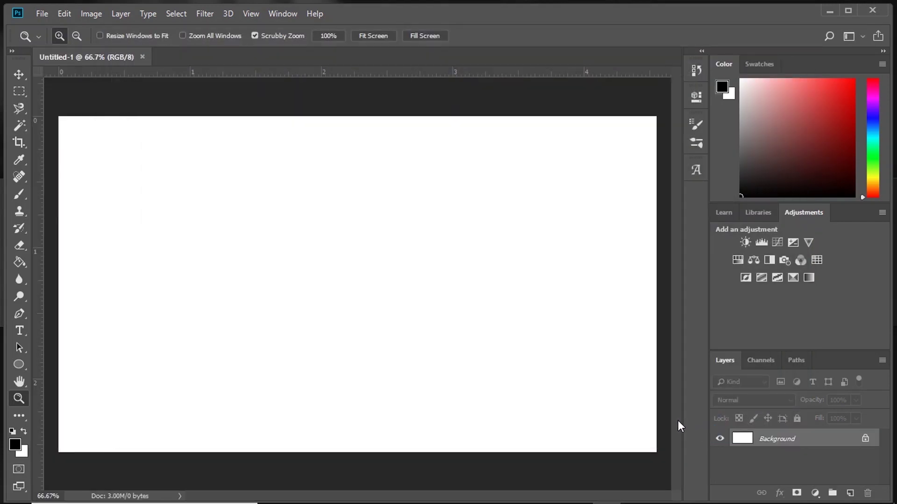
Open bird wildlife.JPG from the desktop through File > Open.
key("ctrl+o")
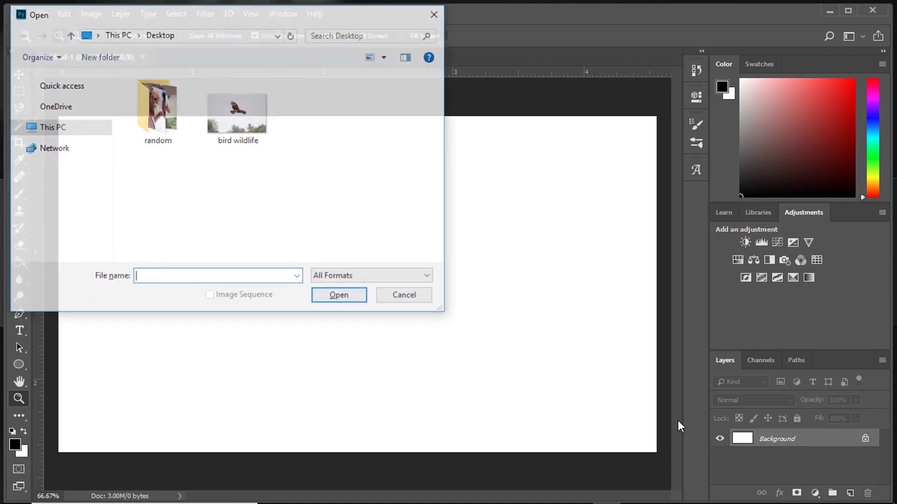
left_click(436, 13)
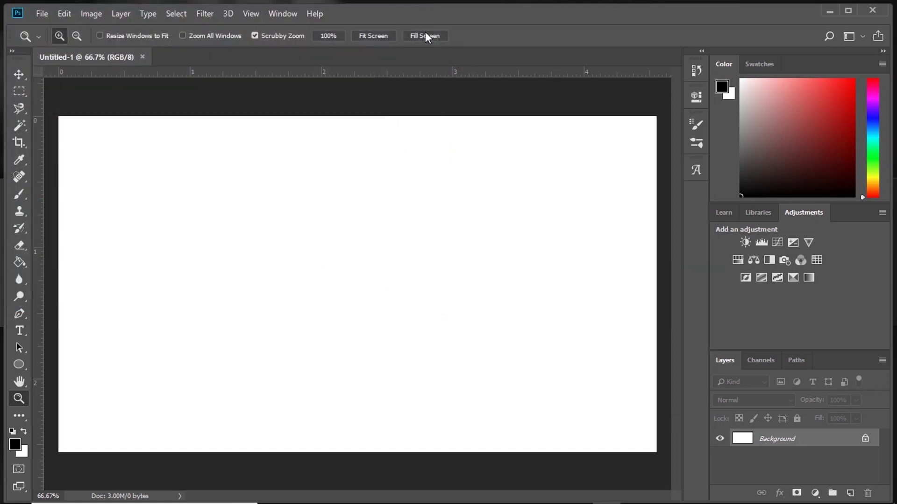
left_click(41, 14)
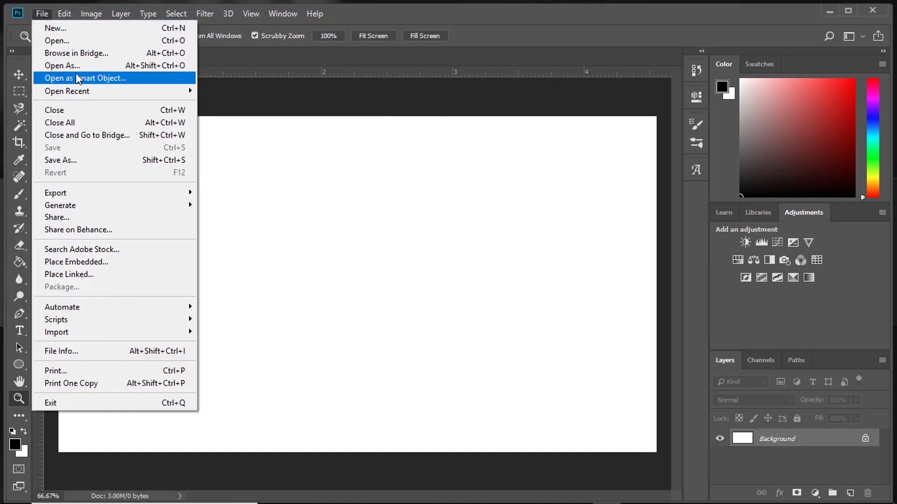
left_click(87, 43)
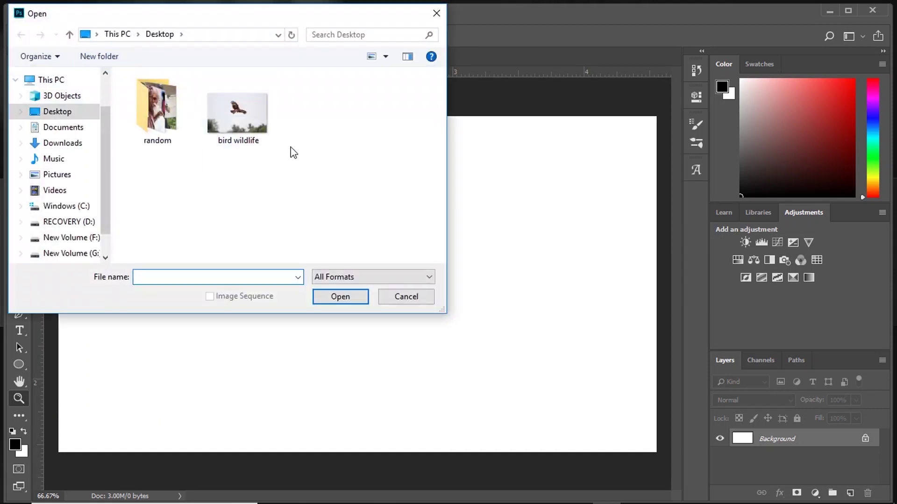
left_click(237, 125)
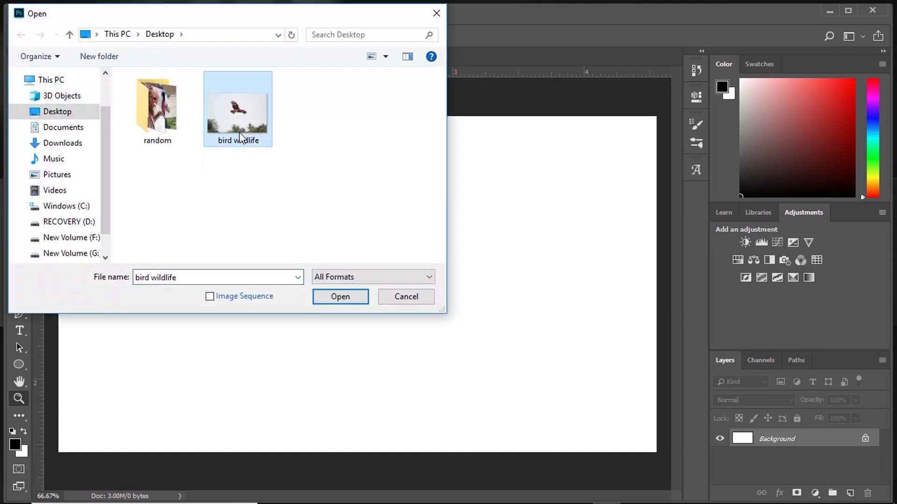
left_click(340, 299)
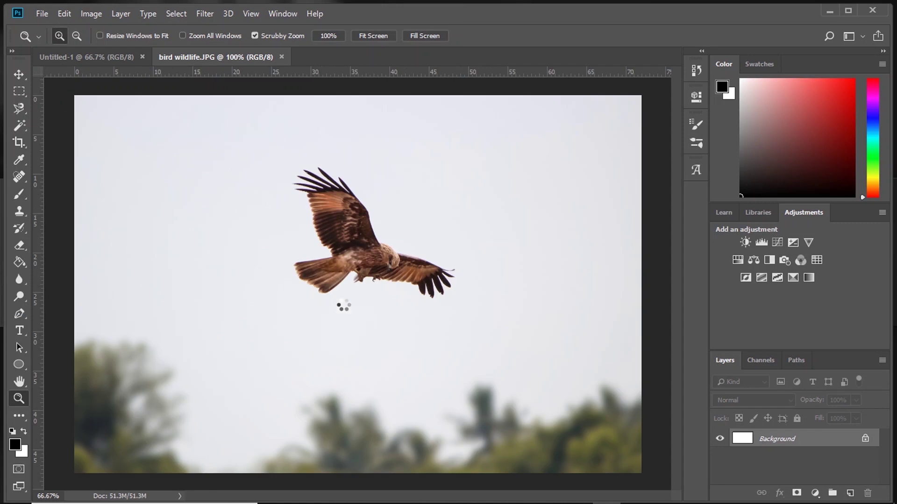
Close the photo, then drag bird wildlife from the desktop into Photoshop to reopen it.
left_click(284, 57)
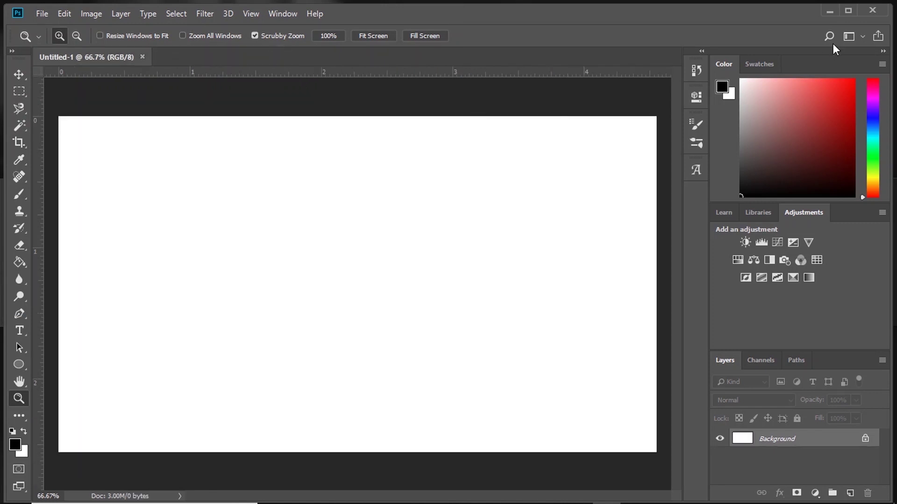
left_click(827, 17)
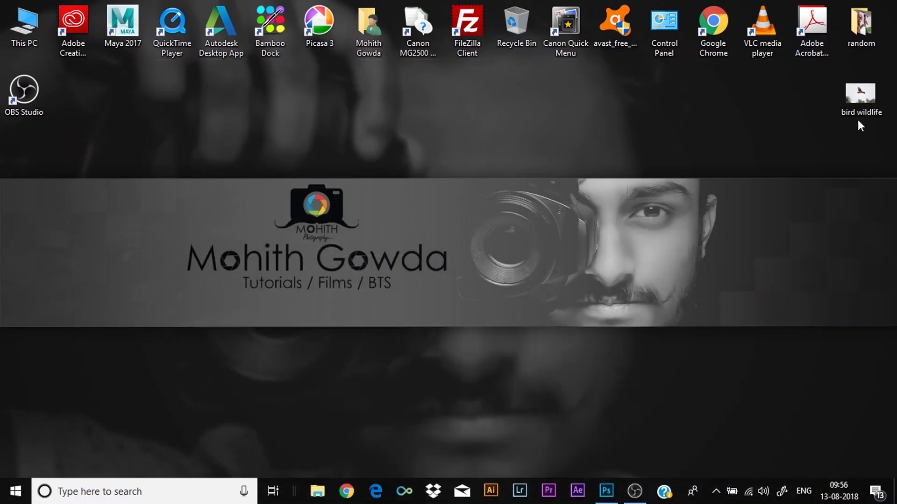
left_click_drag(859, 99, 609, 466)
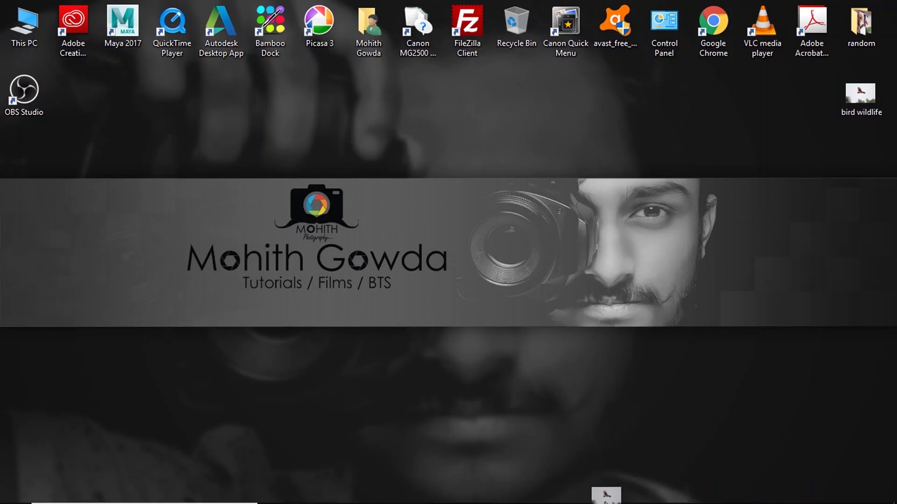
left_click_drag(605, 502, 297, 59)
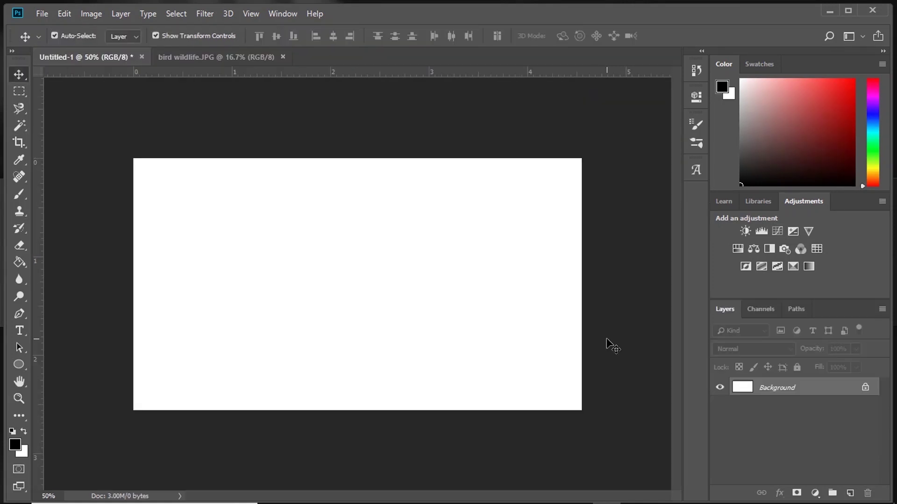
Drop the bird photo onto the blank canvas and scale it from the centre to fill it.
left_click(827, 14)
left_click_drag(861, 94, 822, 147)
left_click_drag(637, 321, 399, 293)
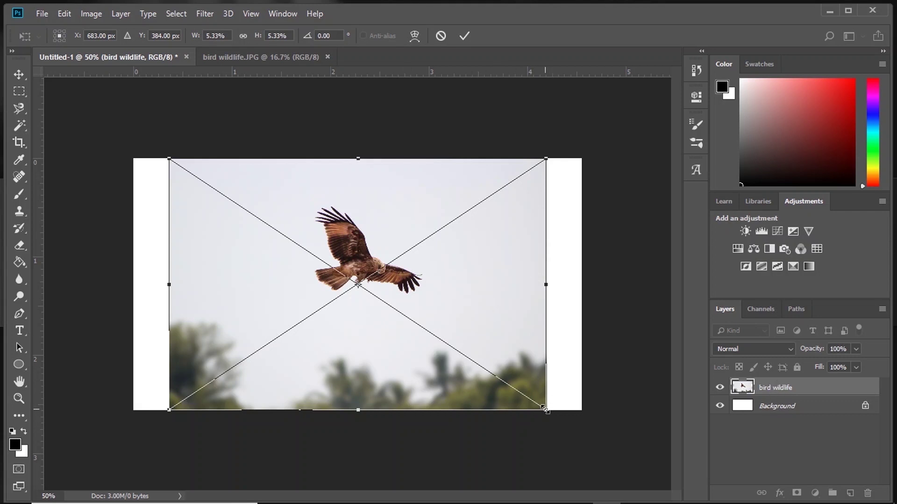
left_click_drag(546, 409, 586, 437)
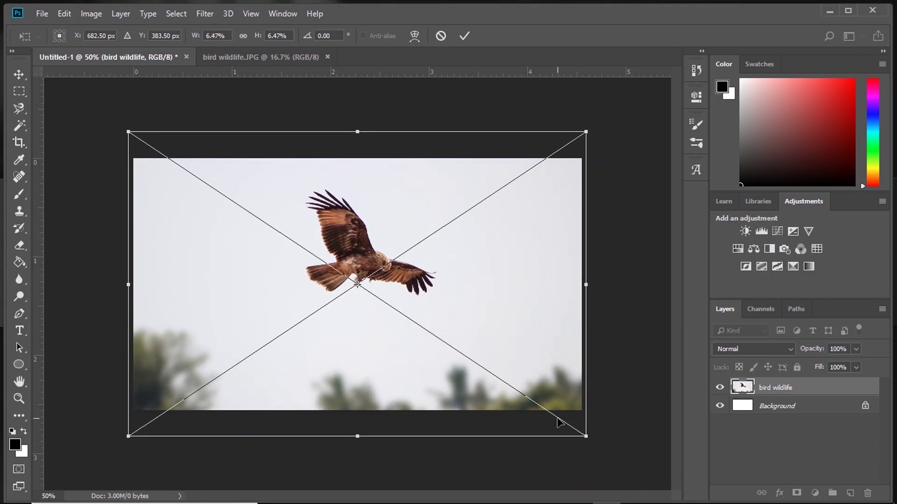
key("Return")
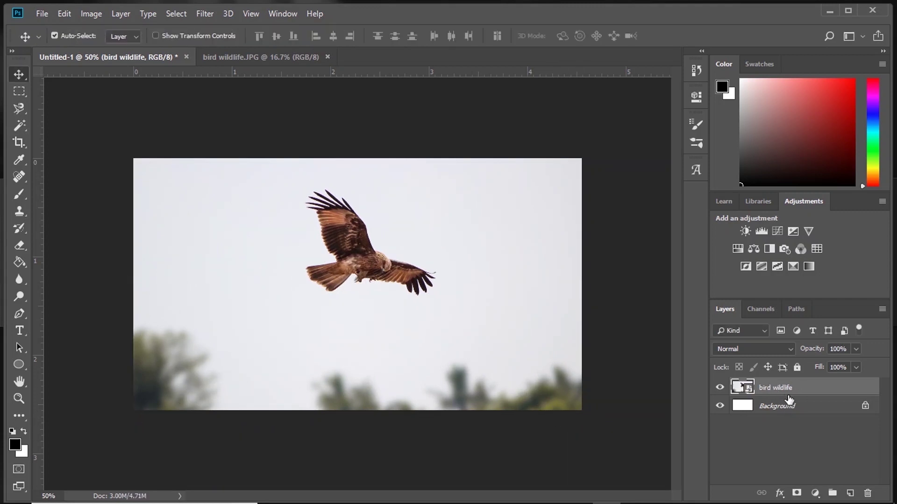
Rasterize the bird wildlife layer through its layer context menu.
left_click(19, 194)
left_click(260, 237)
left_click(486, 212)
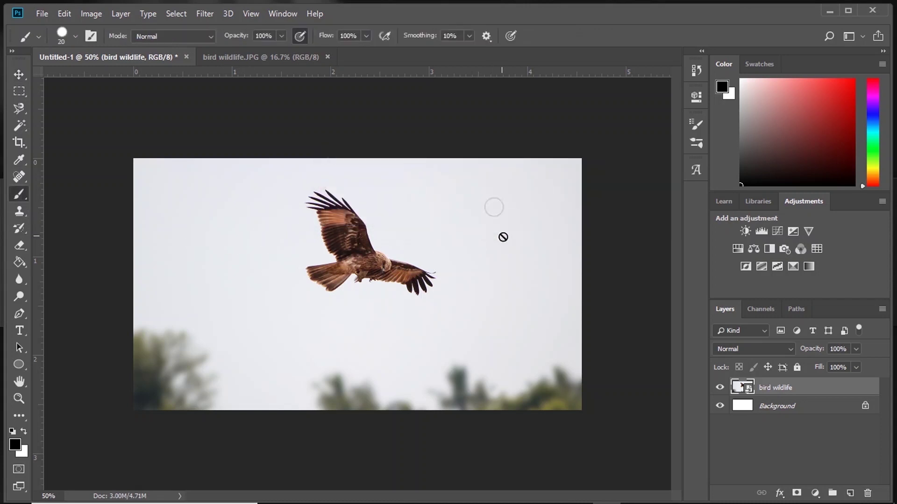
right_click(787, 389)
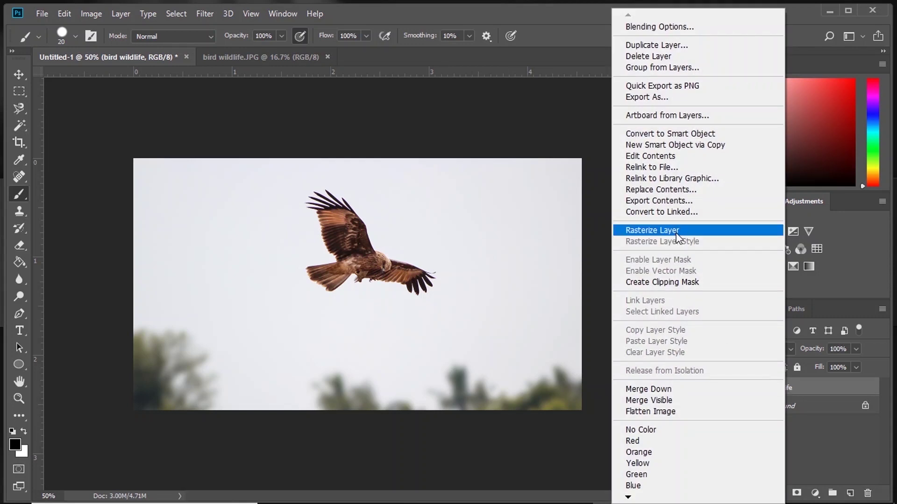
left_click(676, 231)
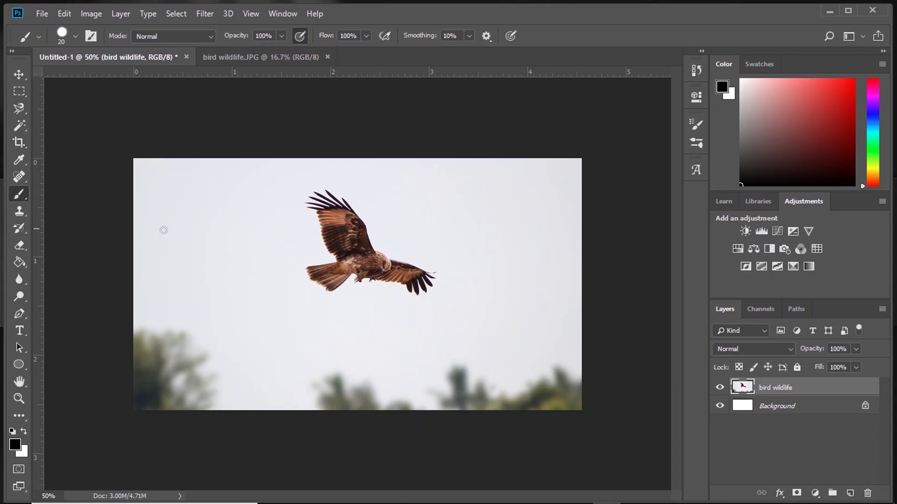
Test a dark brush stroke and the Eraser, then undo the test strokes.
mouse_move(185, 230)
left_mouse_down()
mouse_move(252, 294)
mouse_move(262, 254)
mouse_move(360, 338)
mouse_move(409, 270)
mouse_move(439, 297)
left_mouse_up()
left_click(19, 245)
key("ctrl+z")
key("ctrl+z")
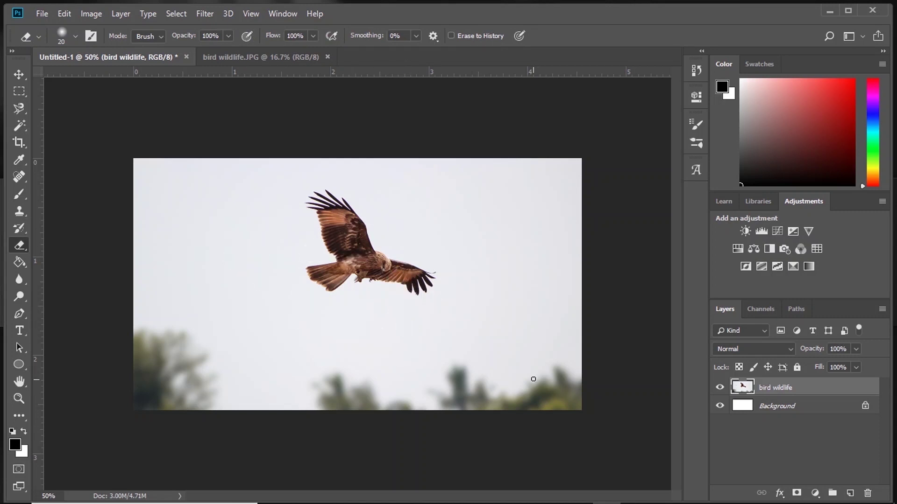
left_click(27, 69)
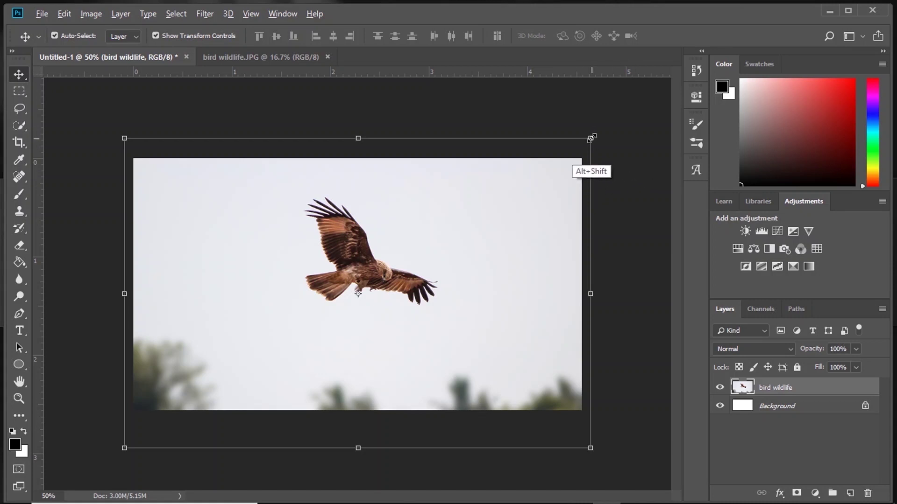
left_click_drag(499, 232, 503, 236)
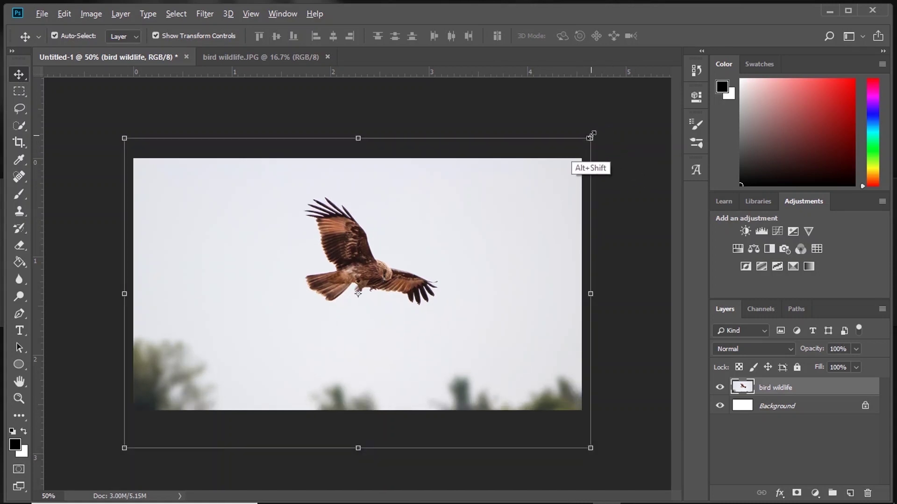
left_click_drag(592, 132, 587, 140)
left_click(599, 36)
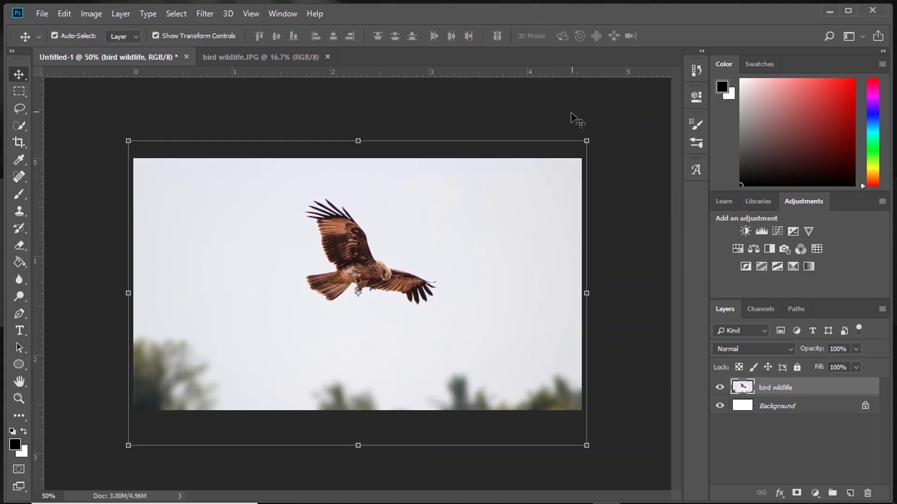
left_click(17, 95)
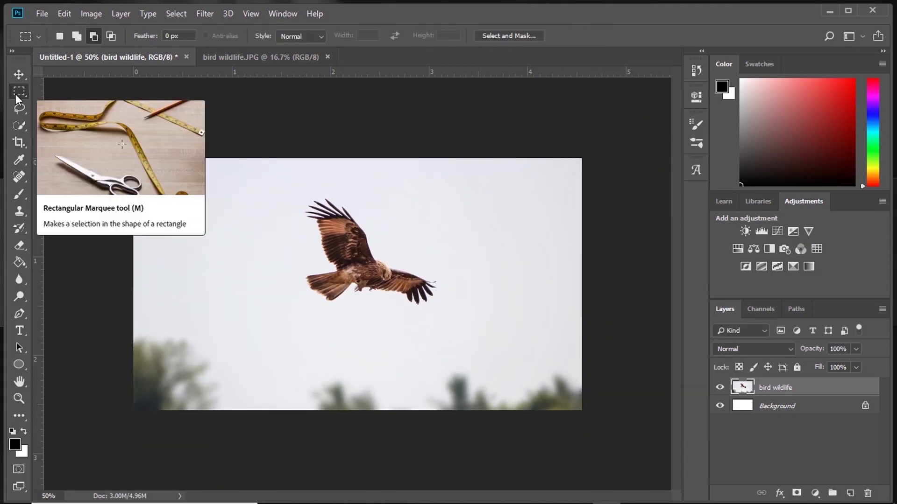
right_click(16, 93)
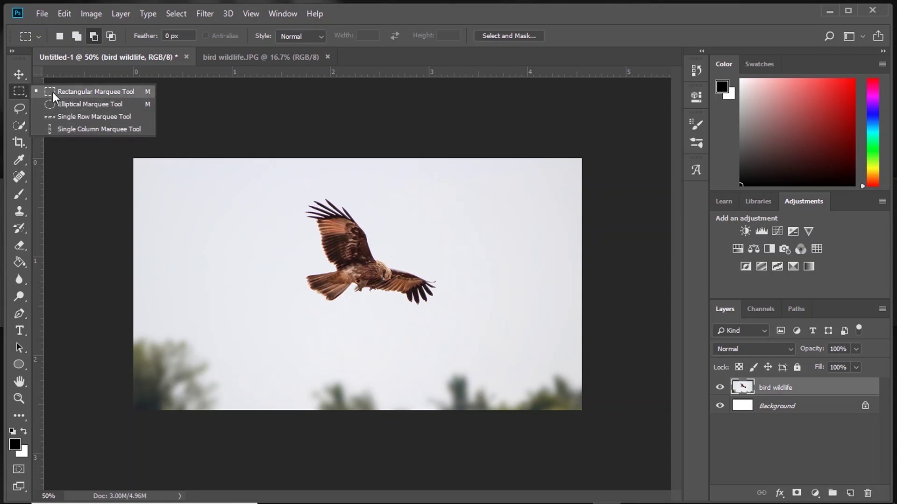
left_click(17, 93)
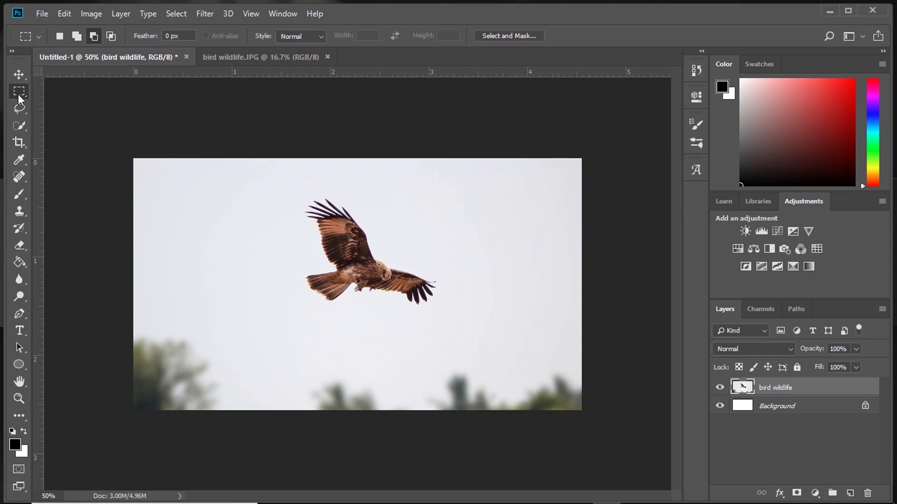
key("ctrl+shift+alt+n")
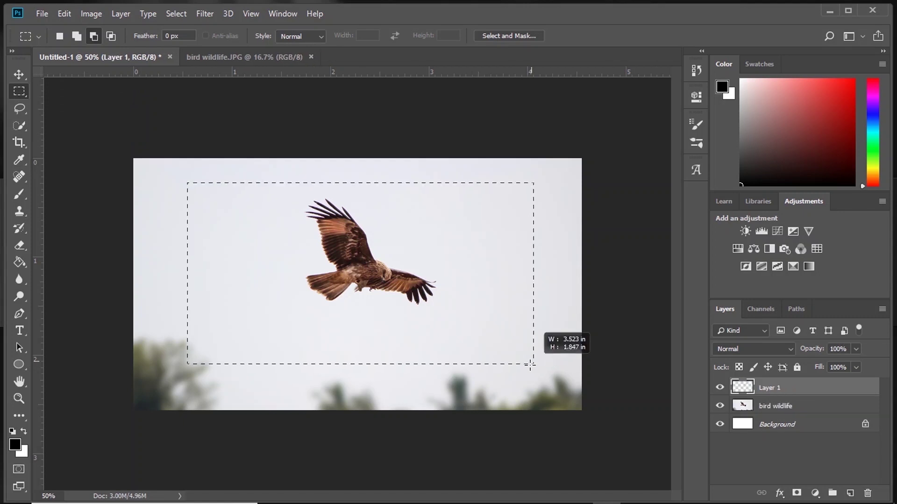
mouse_move(534, 364)
left_mouse_down()
mouse_move(187, 183)
mouse_move(196, 168)
mouse_move(176, 246)
mouse_move(231, 173)
left_mouse_up()
left_click(20, 195)
mouse_move(413, 308)
left_mouse_down()
mouse_move(490, 341)
mouse_move(486, 362)
mouse_move(446, 179)
left_mouse_up()
key("ctrl+d")
left_click_drag(804, 395, 851, 463)
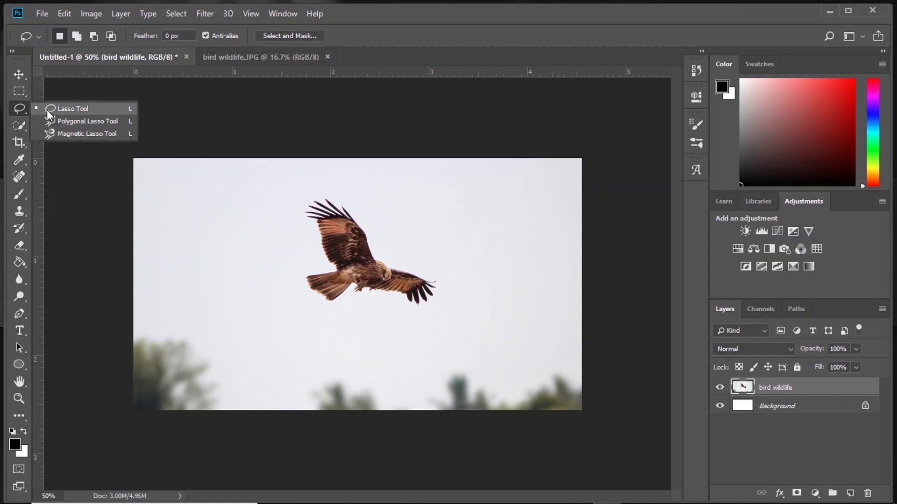
left_click(48, 110)
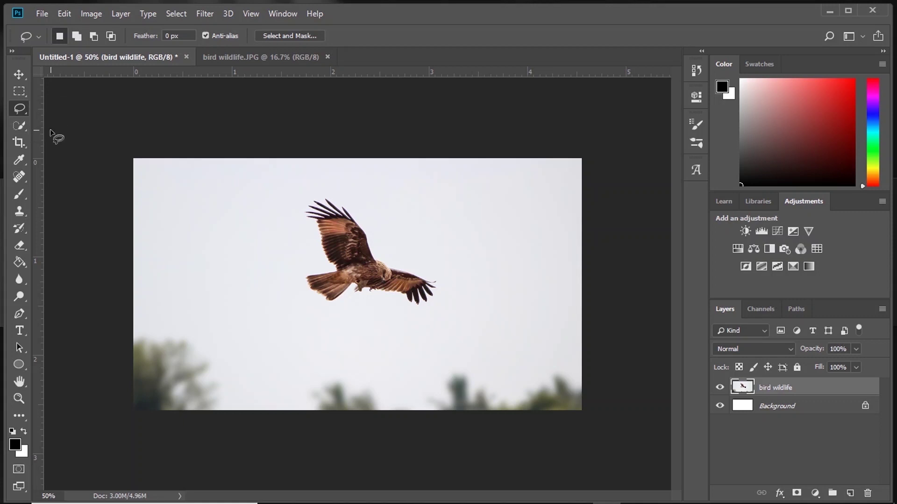
left_click_drag(388, 257, 329, 193)
mouse_move(299, 224)
left_mouse_down()
mouse_move(323, 264)
mouse_move(298, 277)
mouse_move(353, 296)
mouse_move(436, 280)
mouse_move(389, 257)
left_mouse_up()
key("ctrl+j")
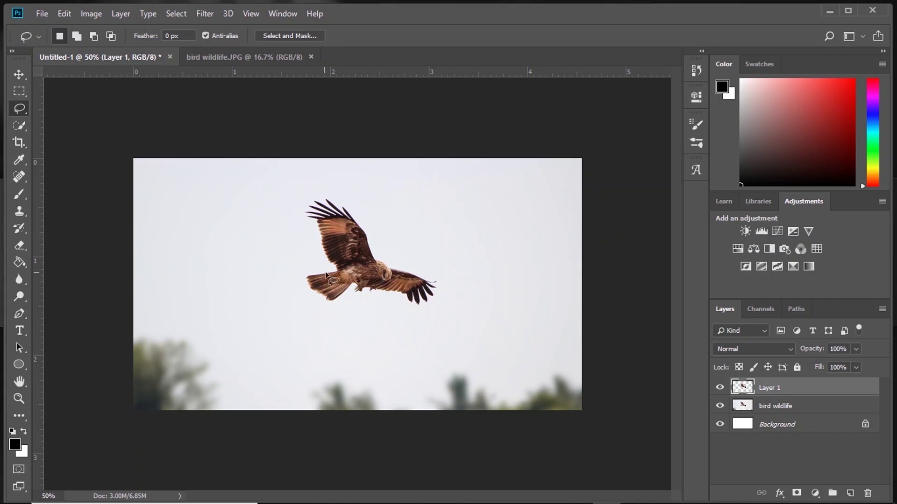
left_click(20, 76)
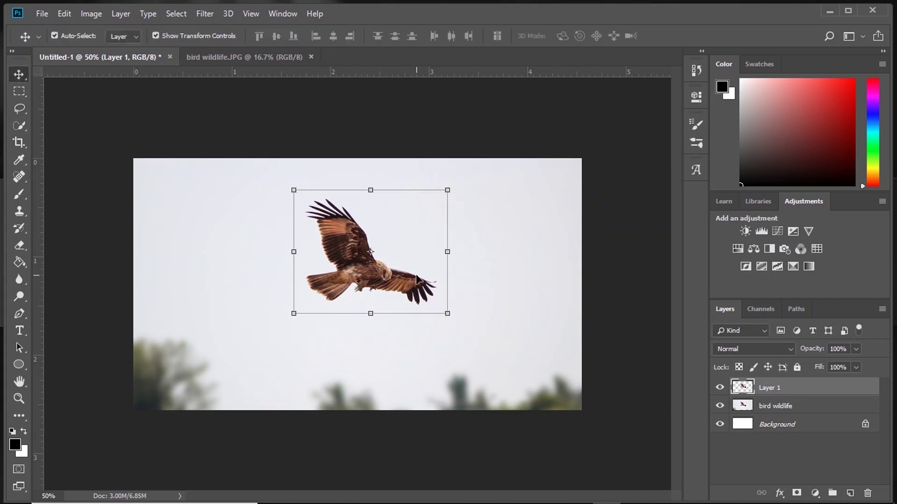
left_click_drag(351, 260, 477, 247)
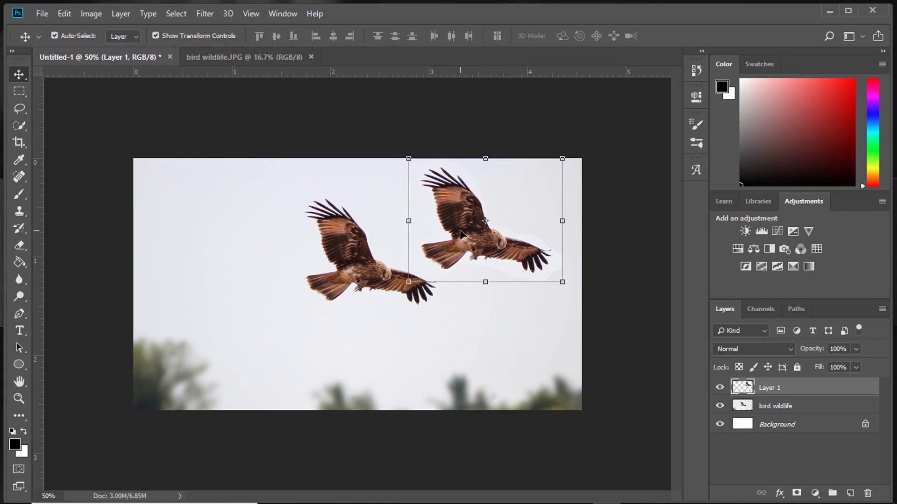
key("Delete")
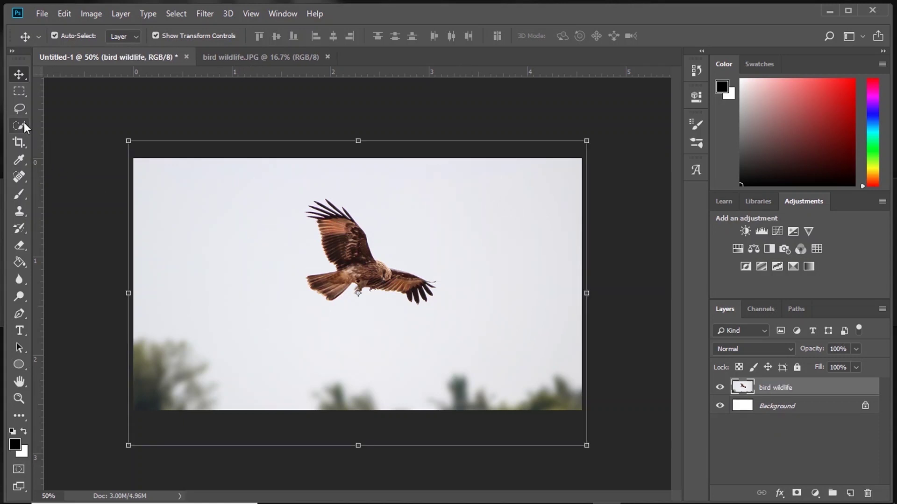
Outline the bird and its right wing with the Polygonal Lasso.
left_click(22, 123)
right_click(21, 110)
left_click(52, 120)
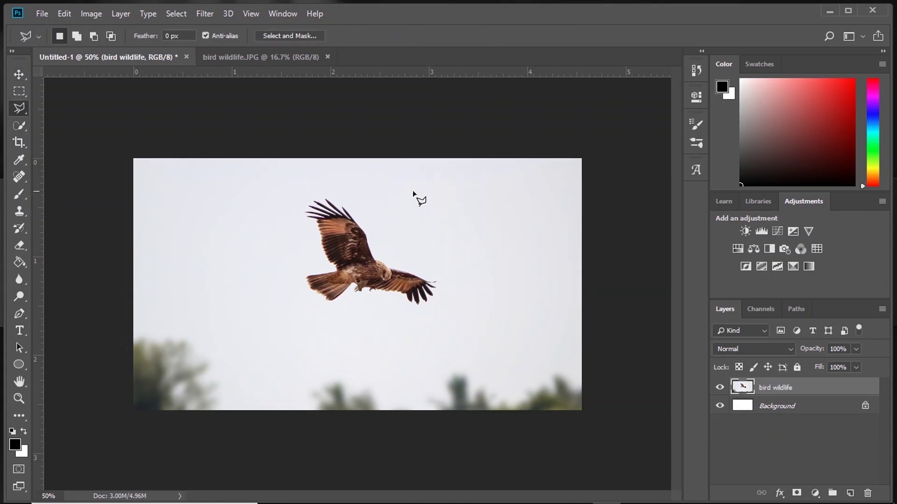
left_click(341, 187)
left_click(398, 251)
left_click(438, 273)
left_click(451, 300)
left_click(400, 309)
left_click(326, 327)
left_click(288, 295)
left_click(301, 231)
left_click(301, 192)
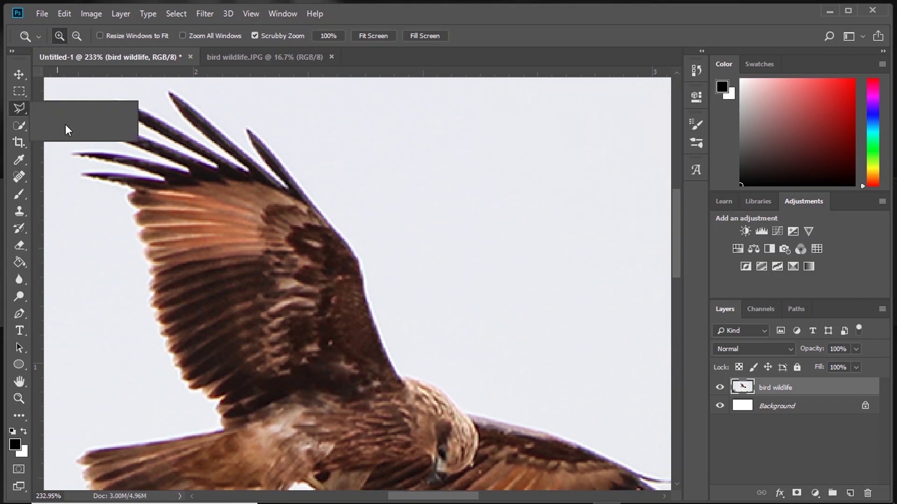
Trace the raised wing edge with the Magnetic Lasso and copy it to a new layer.
left_click(65, 133)
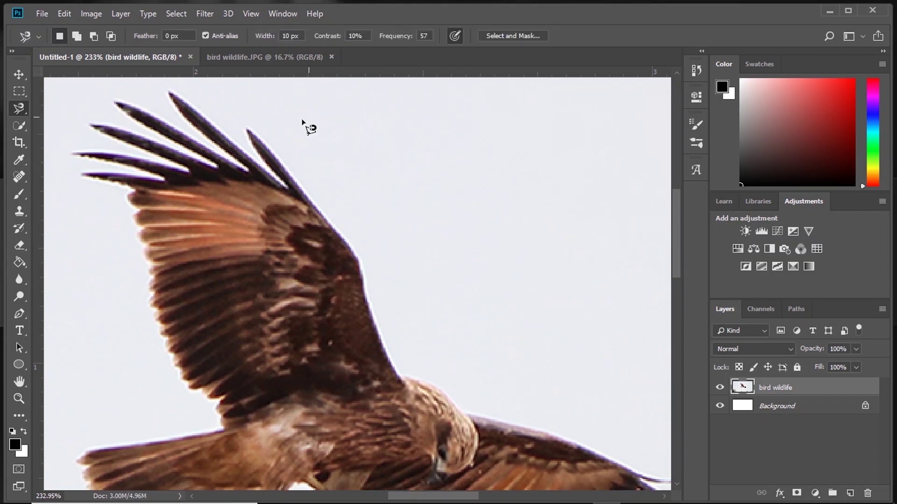
left_click(258, 138)
mouse_move(362, 290)
left_mouse_down()
mouse_move(367, 321)
mouse_move(398, 378)
mouse_move(450, 399)
mouse_move(464, 418)
mouse_move(458, 423)
mouse_move(277, 288)
mouse_move(262, 206)
mouse_move(292, 194)
mouse_move(260, 154)
left_mouse_up()
left_click(260, 154)
key("ctrl+j")
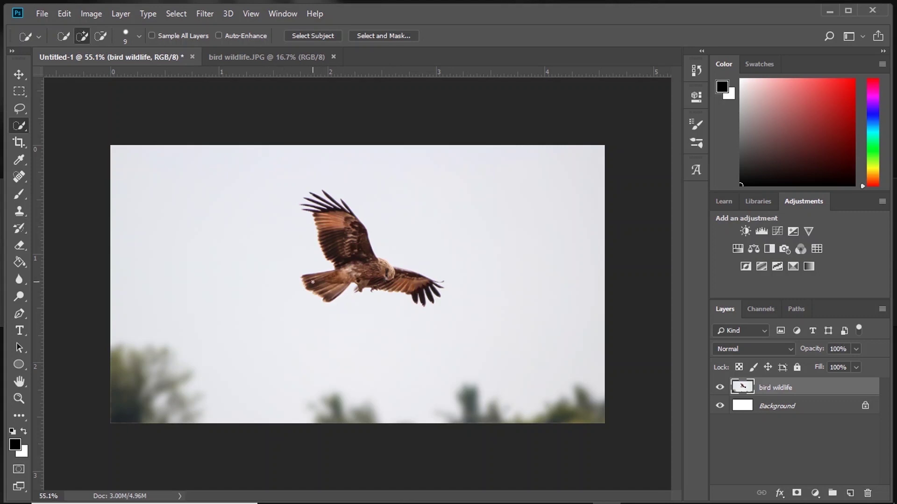
Quick-select the bird, copy it to Layer 1, and move the copy to the upper right.
mouse_move(313, 282)
left_mouse_down()
mouse_move(333, 286)
mouse_move(362, 262)
mouse_move(338, 227)
left_mouse_up()
left_click_drag(379, 276, 406, 284)
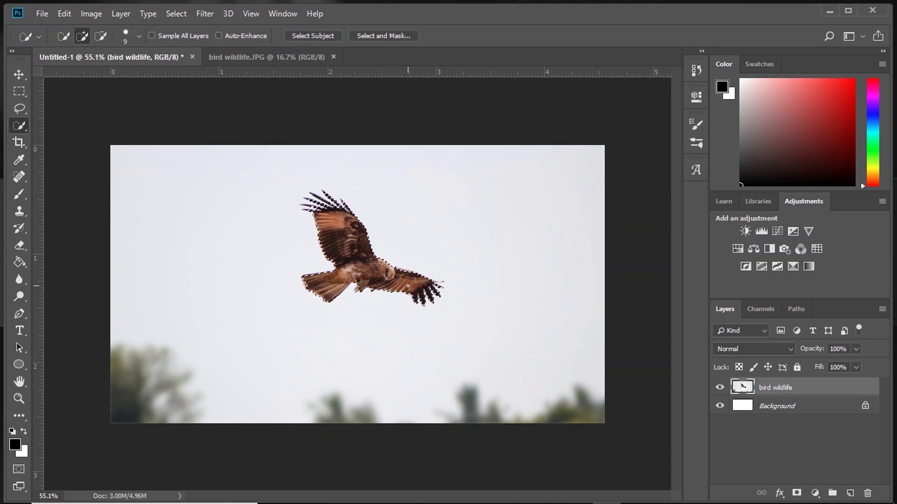
key("ctrl+j")
key("v")
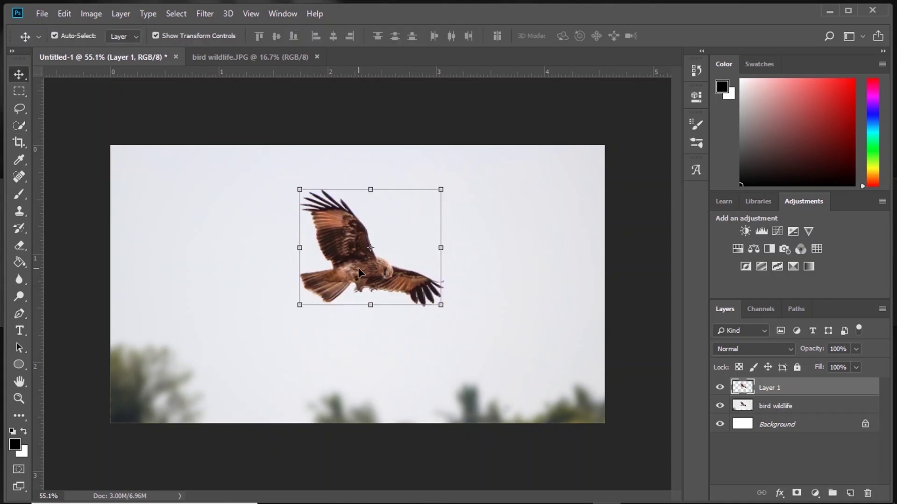
left_click_drag(358, 270, 469, 255)
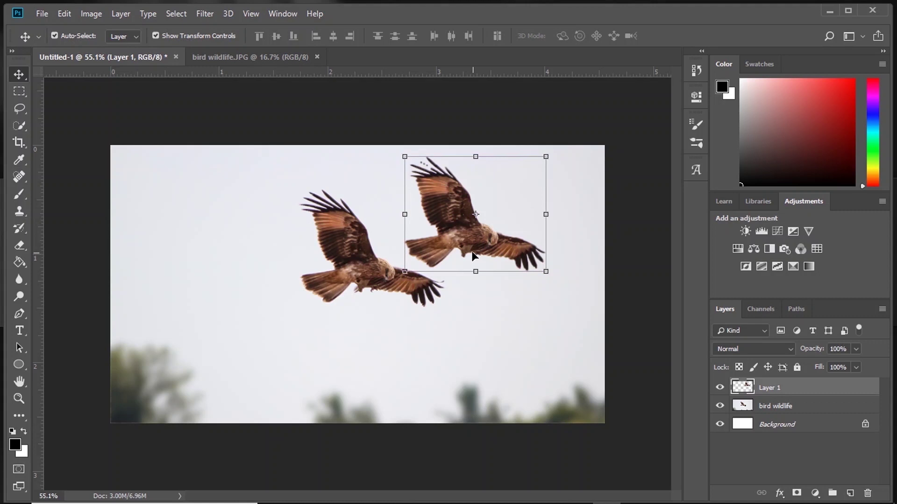
key("Delete")
mouse_move(21, 126)
left_mouse_down()
mouse_move(44, 126)
mouse_move(46, 140)
left_mouse_up()
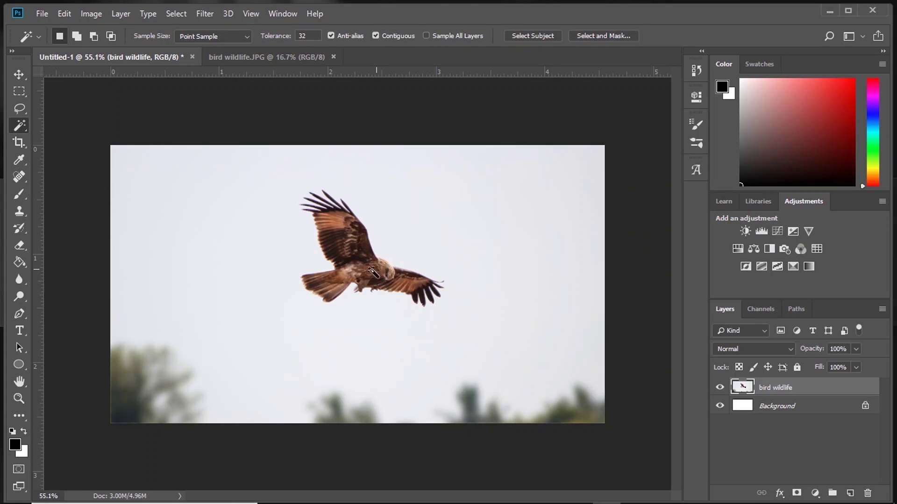
left_click(269, 257)
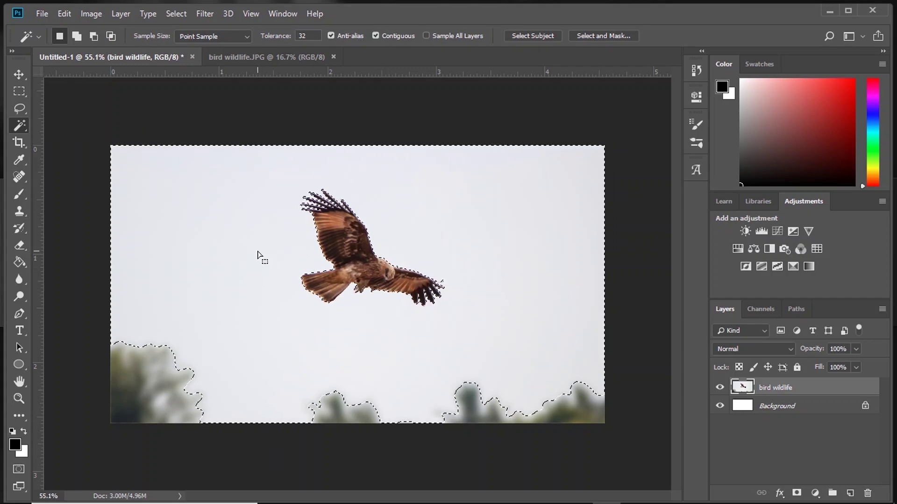
key("Delete")
key("ctrl+d")
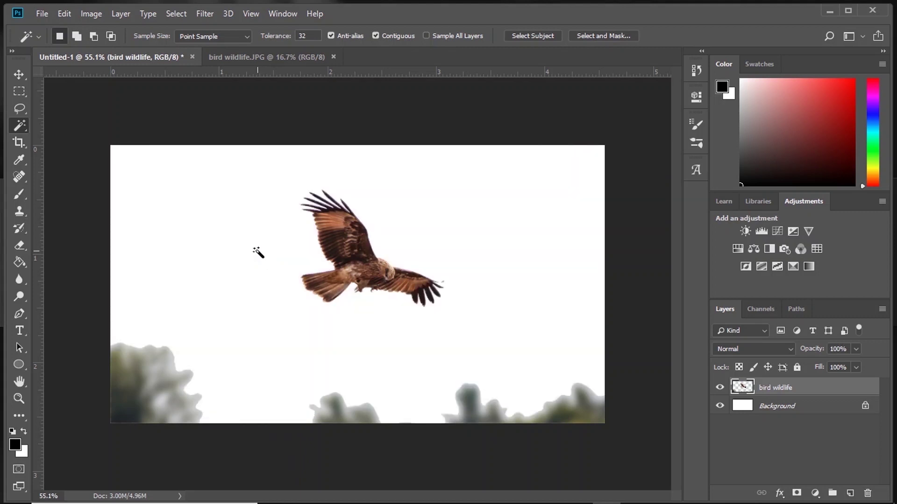
key("ctrl+z")
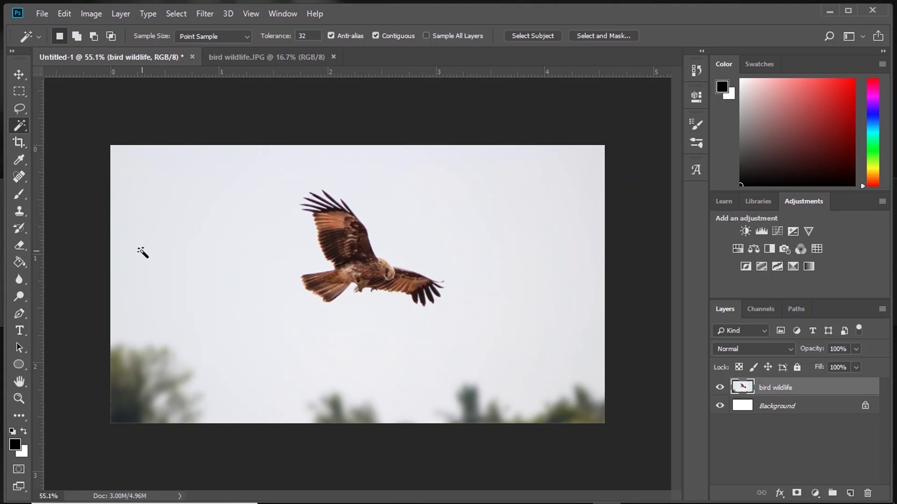
key("c")
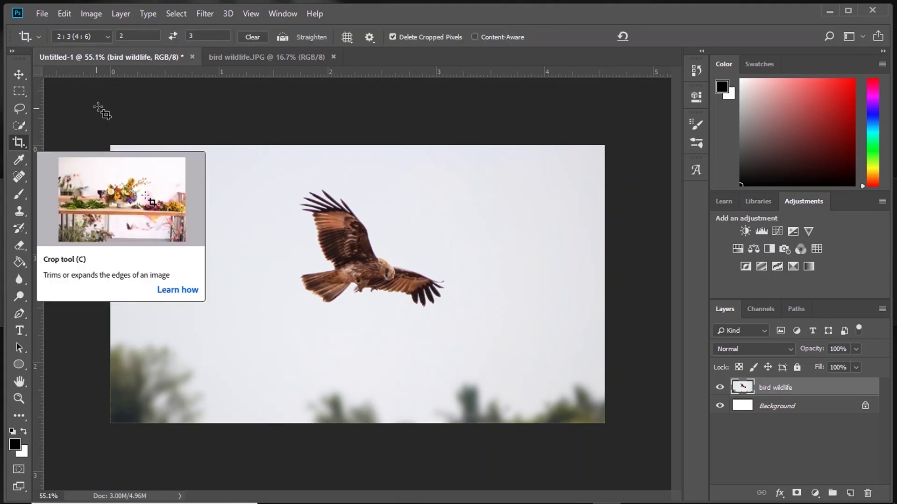
left_click(83, 37)
left_click(91, 88)
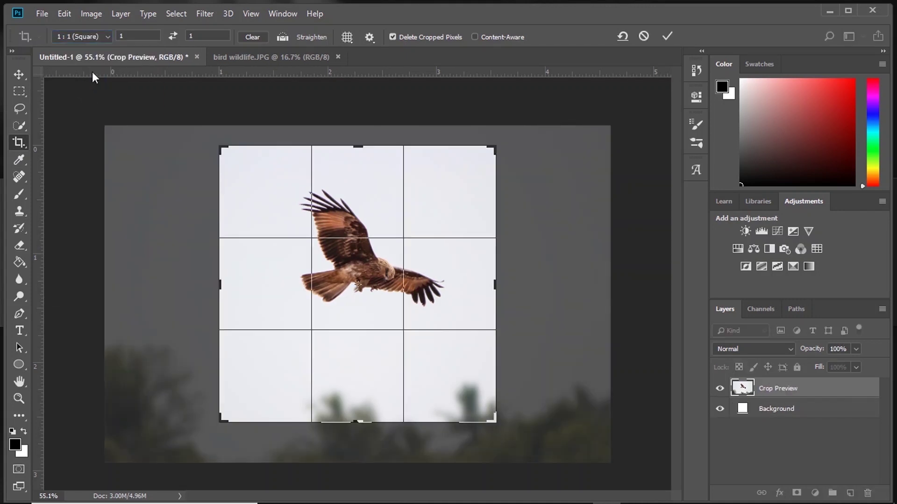
key("Return")
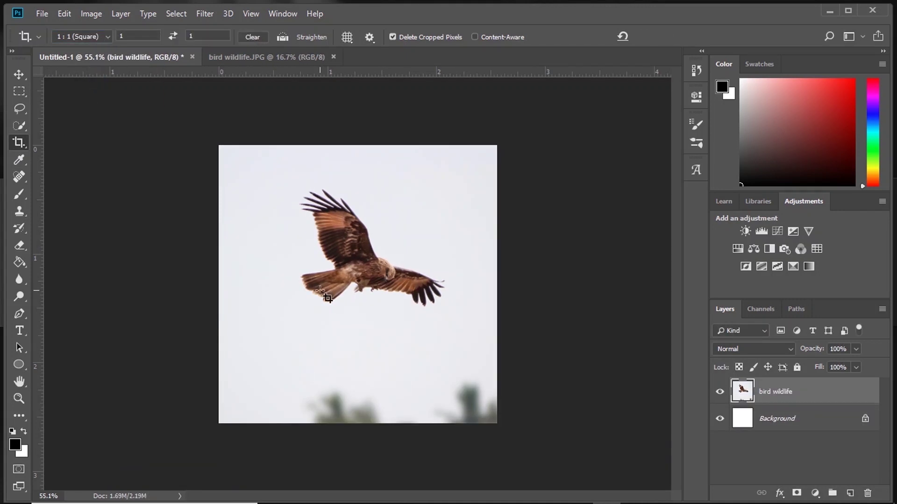
Undo the square crop, sample the wing's brown with the Eyedropper, and add a new layer.
key("ctrl+z")
key("i")
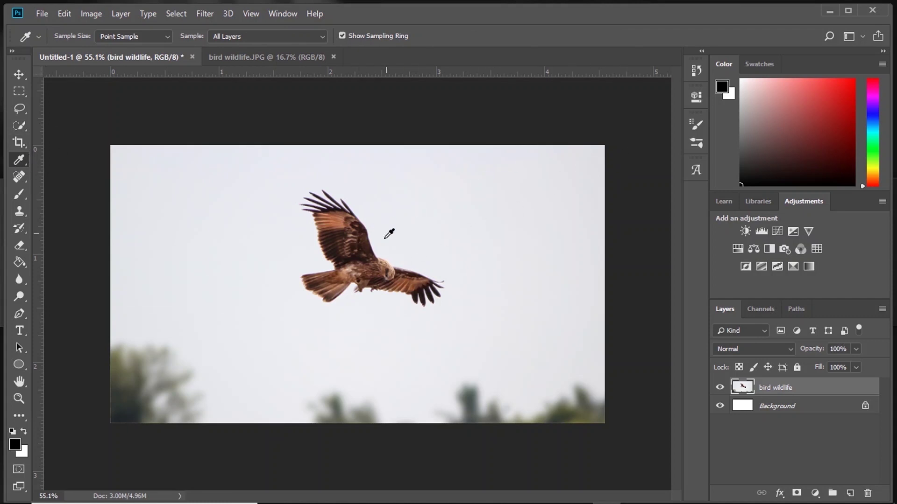
left_click(344, 211)
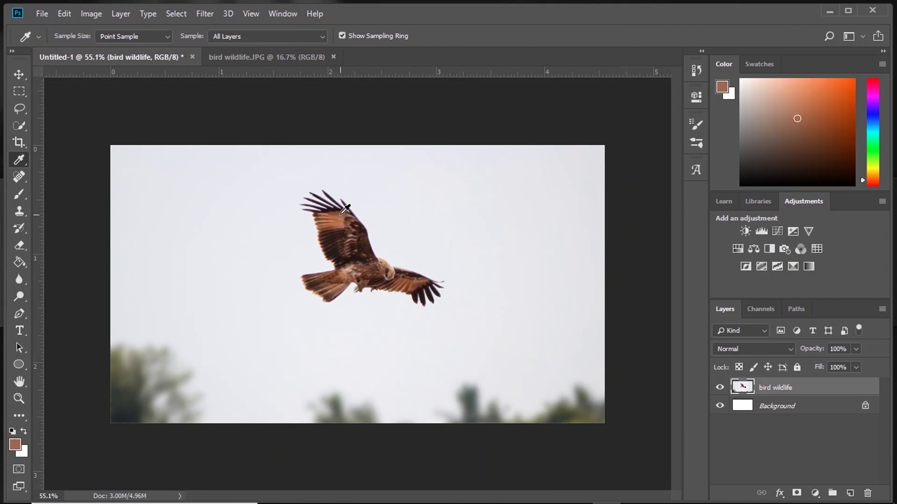
left_click(849, 493)
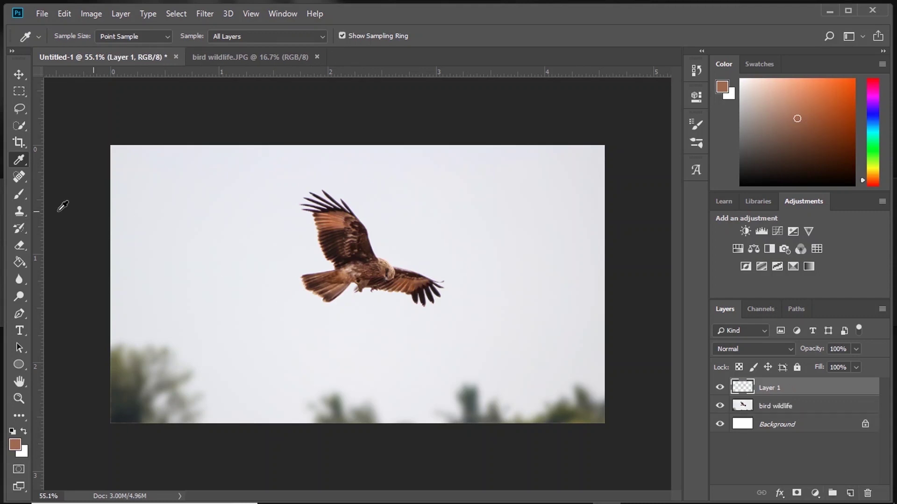
Paint brown squiggles and strokes around the bird, resizing the brush mid-way.
left_click(19, 194)
mouse_move(404, 199)
left_mouse_down()
mouse_move(474, 252)
mouse_move(479, 296)
left_mouse_up()
left_click_drag(471, 189, 521, 262)
key("alt")
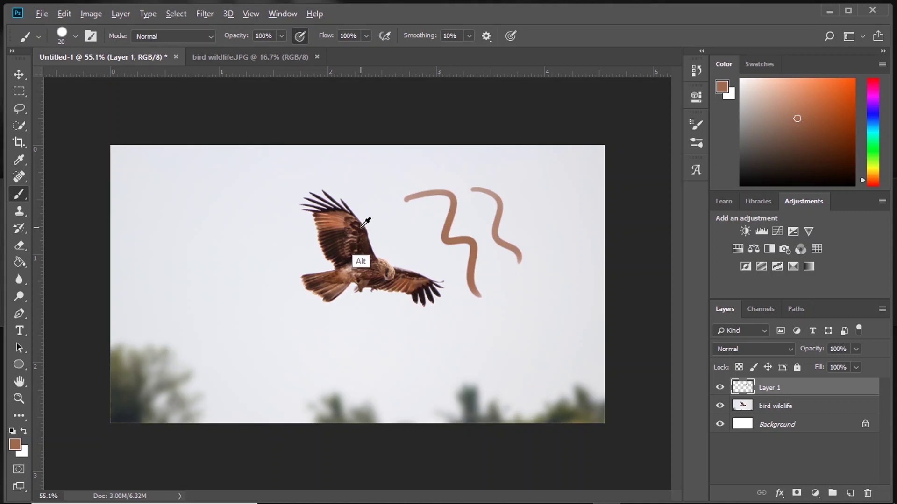
right_click(360, 228, "alt")
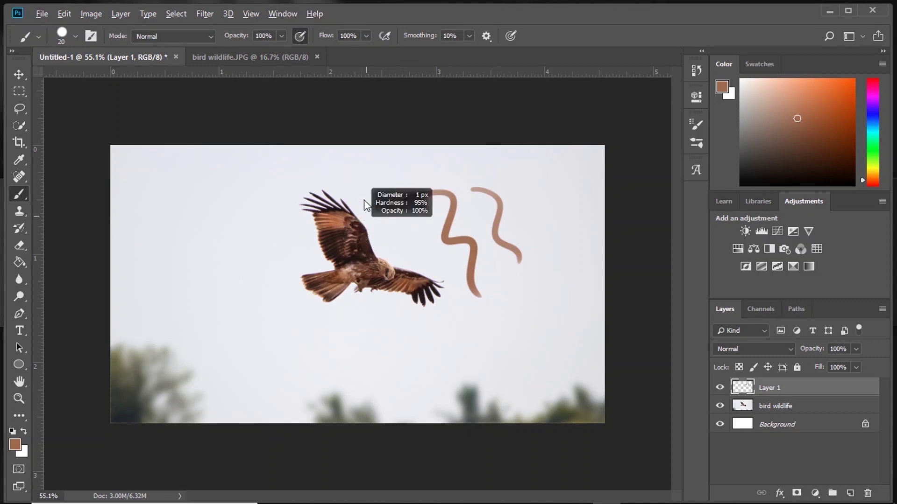
left_click_drag(382, 231, 433, 273)
left_click_drag(368, 165, 476, 167)
left_click_drag(532, 173, 550, 273)
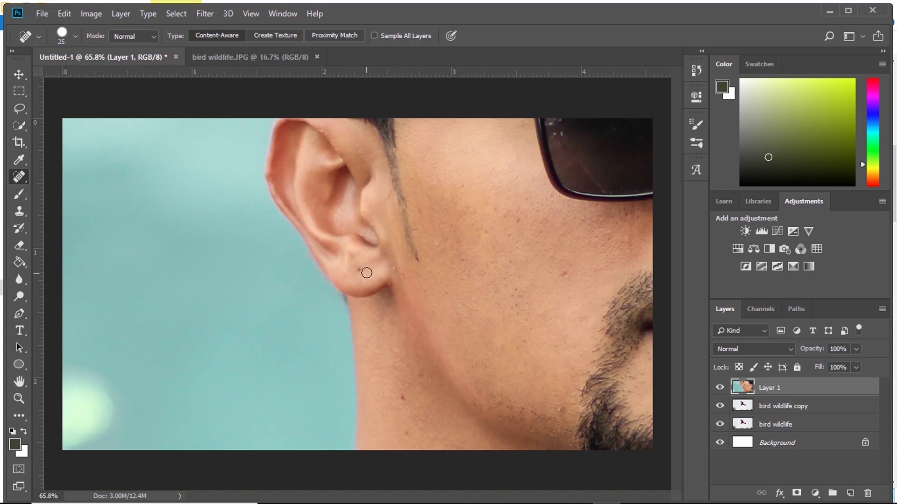
Heal away the earring, the mole and four other spots on the face.
left_click_drag(361, 271, 358, 271)
left_click_drag(400, 391, 403, 398)
left_click_drag(560, 409, 559, 406)
left_click_drag(566, 282, 561, 275)
left_click_drag(426, 239, 436, 248)
left_click_drag(515, 302, 525, 326)
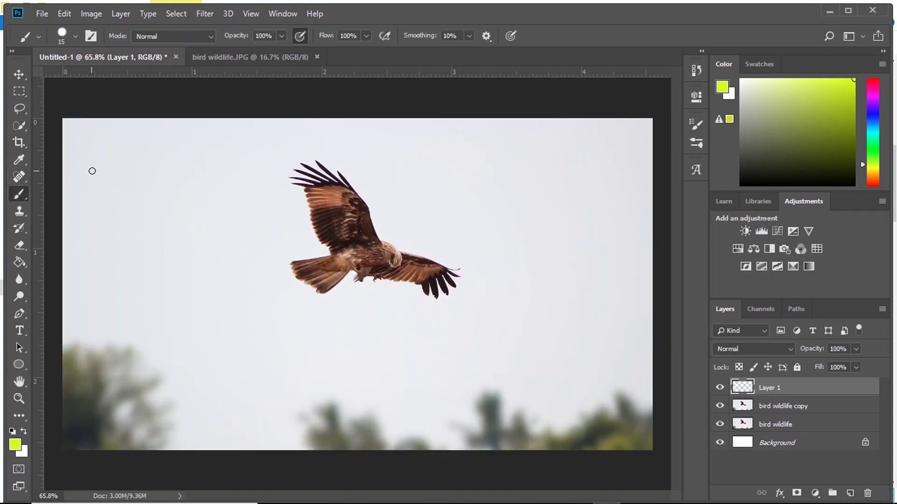
Paint green squiggles and black 3, 3, 1 and zigzag strokes, then delete the scribble layer.
left_click_drag(91, 167, 151, 259)
left_click_drag(166, 160, 205, 253)
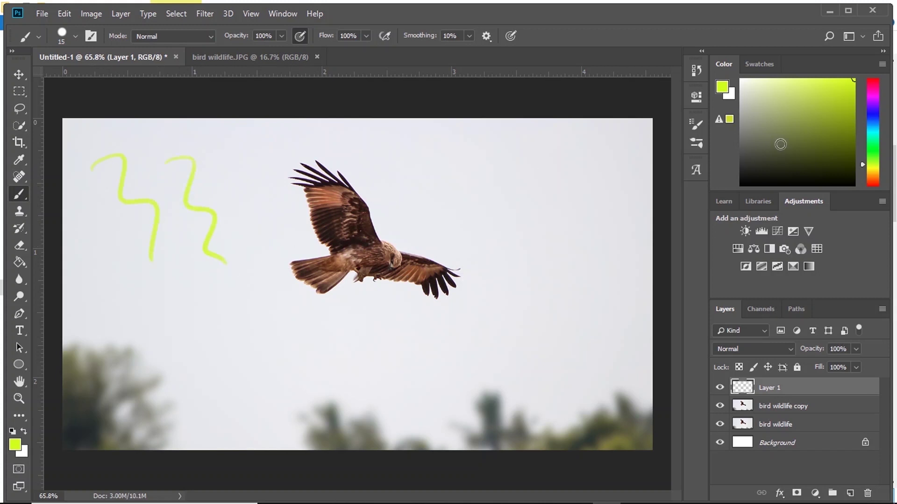
key("d")
left_click_drag(400, 160, 460, 250)
mouse_move(491, 160)
left_mouse_down()
mouse_move(518, 180)
mouse_move(528, 256)
left_mouse_up()
left_click_drag(205, 319, 210, 358)
mouse_move(254, 329)
left_mouse_down()
mouse_move(283, 381)
mouse_move(381, 353)
mouse_move(427, 379)
mouse_move(521, 349)
left_mouse_up()
mouse_move(745, 386)
left_mouse_down()
mouse_move(747, 462)
mouse_move(867, 494)
left_mouse_up()
Clone sky over the upper feather tips with the Clone Stamp, then undo it.
key("s")
scroll(325, 182, "up", 4)
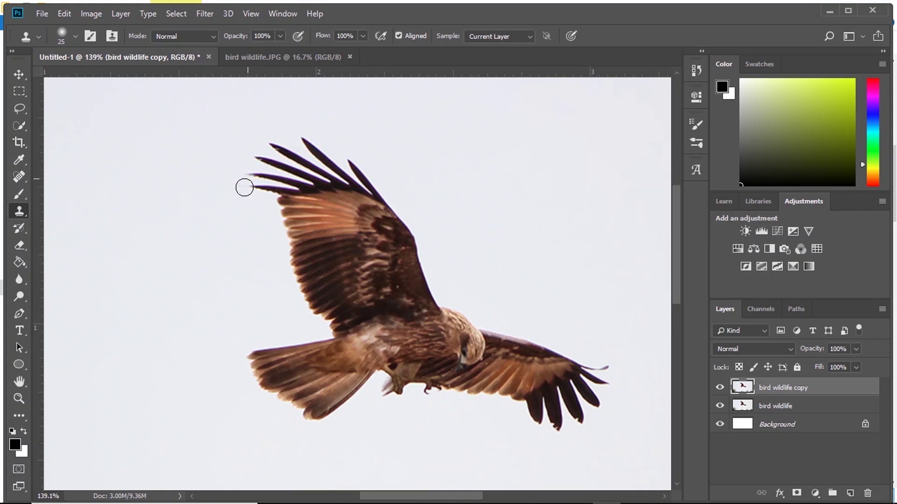
mouse_move(248, 180)
left_mouse_down()
mouse_move(265, 152)
mouse_move(265, 196)
mouse_move(314, 143)
mouse_move(269, 215)
mouse_move(278, 200)
mouse_move(297, 220)
mouse_move(330, 182)
mouse_move(313, 187)
mouse_move(286, 230)
mouse_move(291, 256)
mouse_move(299, 249)
mouse_move(298, 284)
mouse_move(328, 185)
mouse_move(349, 165)
left_mouse_up()
key("ctrl+alt+z")
key("ctrl+alt+z")
key("ctrl+alt+z")
Stamp a striped pattern and then a grey noise pattern over the upper wing feathers.
right_click(16, 214)
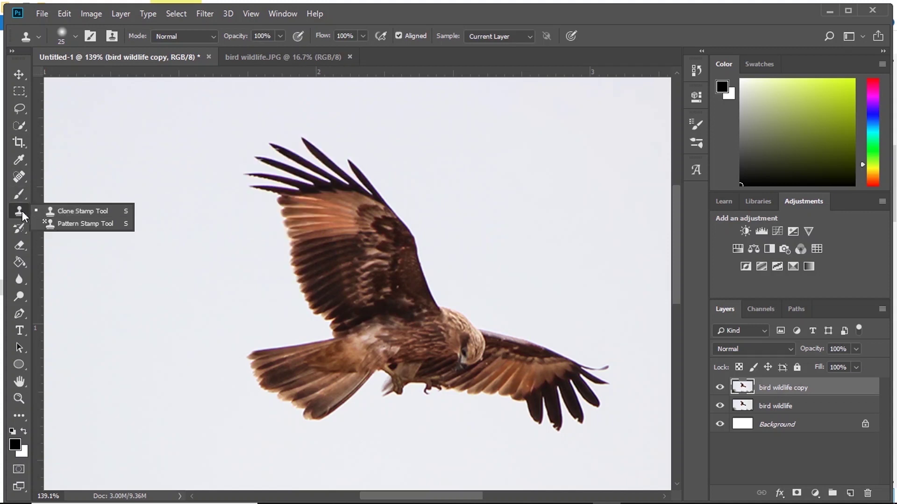
left_click(96, 225)
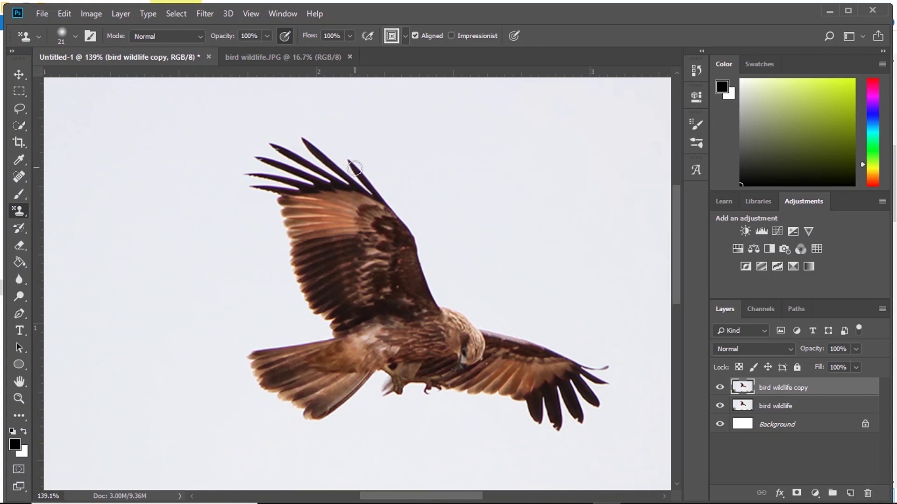
mouse_move(350, 165)
left_mouse_down()
mouse_move(321, 144)
mouse_move(300, 152)
mouse_move(324, 179)
left_mouse_up()
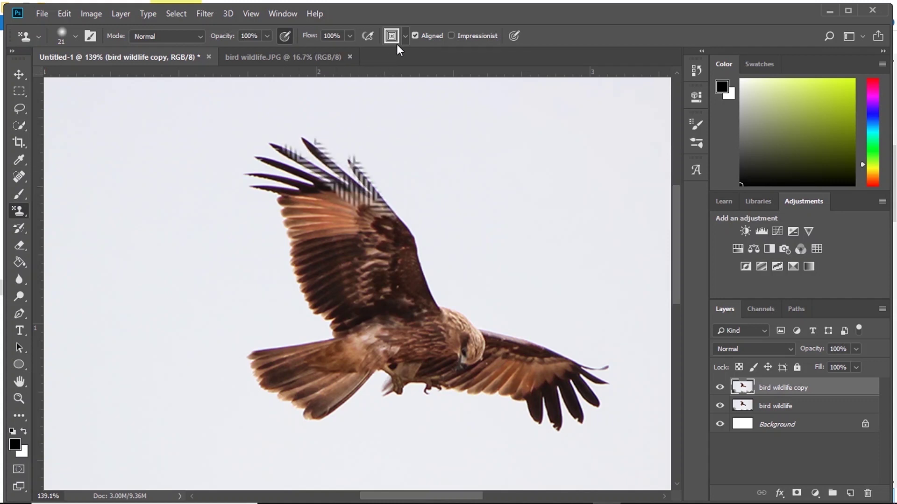
left_click(404, 36)
left_click(390, 85)
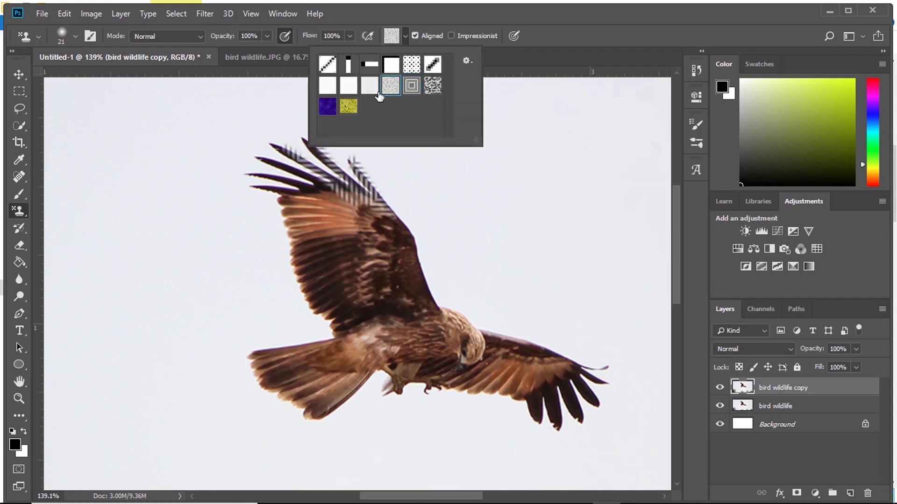
left_click(276, 147)
mouse_move(347, 195)
left_mouse_down()
mouse_move(263, 176)
mouse_move(324, 203)
mouse_move(251, 184)
mouse_move(328, 205)
mouse_move(287, 206)
mouse_move(355, 210)
mouse_move(292, 207)
mouse_move(382, 232)
mouse_move(294, 215)
mouse_move(370, 232)
left_mouse_up()
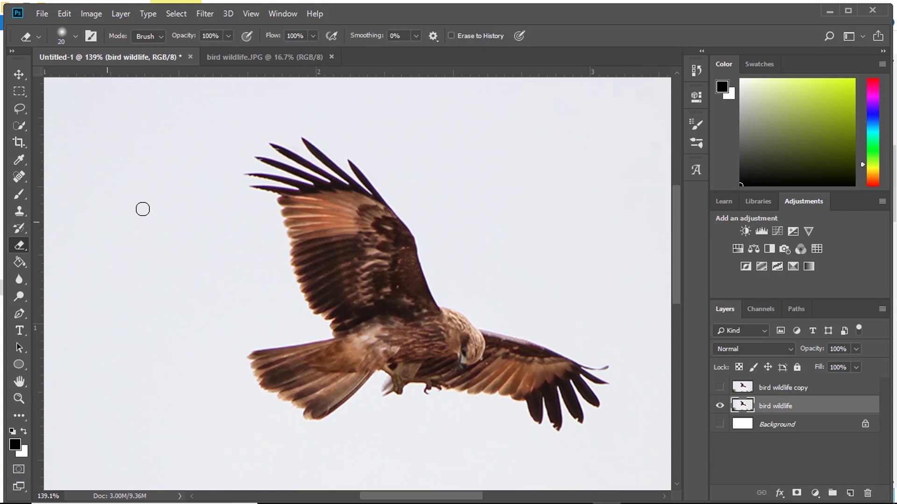
mouse_move(249, 190)
left_mouse_down()
mouse_move(291, 147)
mouse_move(261, 159)
mouse_move(243, 180)
mouse_move(259, 199)
mouse_move(239, 214)
mouse_move(263, 185)
mouse_move(280, 193)
mouse_move(291, 223)
mouse_move(356, 171)
mouse_move(349, 146)
mouse_move(305, 197)
mouse_move(303, 246)
mouse_move(367, 193)
mouse_move(292, 265)
left_mouse_up()
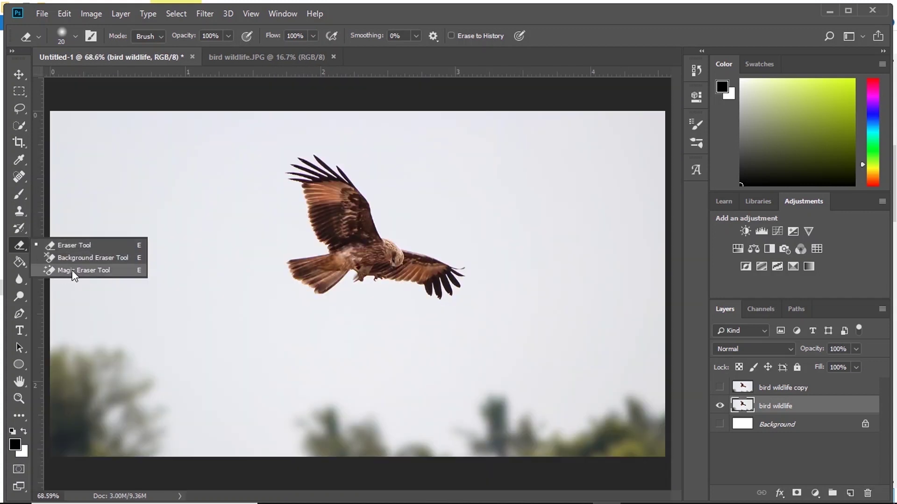
left_click(72, 270)
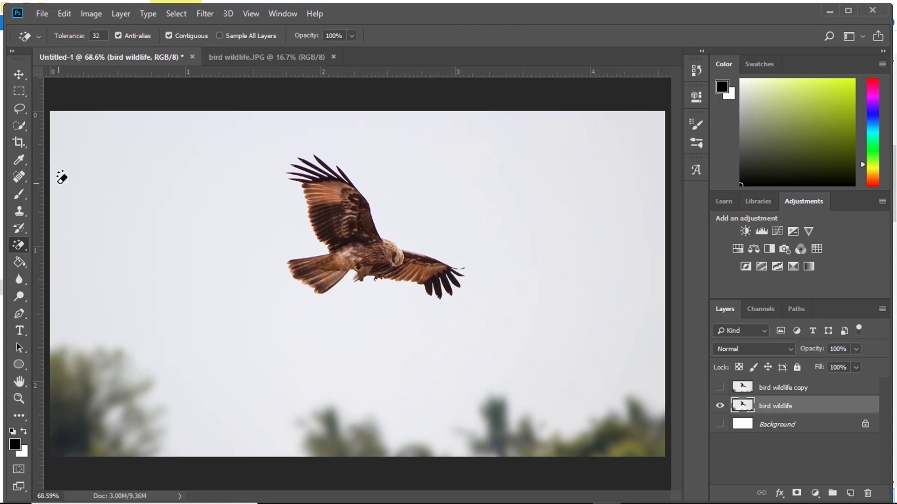
left_click(20, 126)
left_click(24, 125)
left_click(18, 124)
left_click(196, 246)
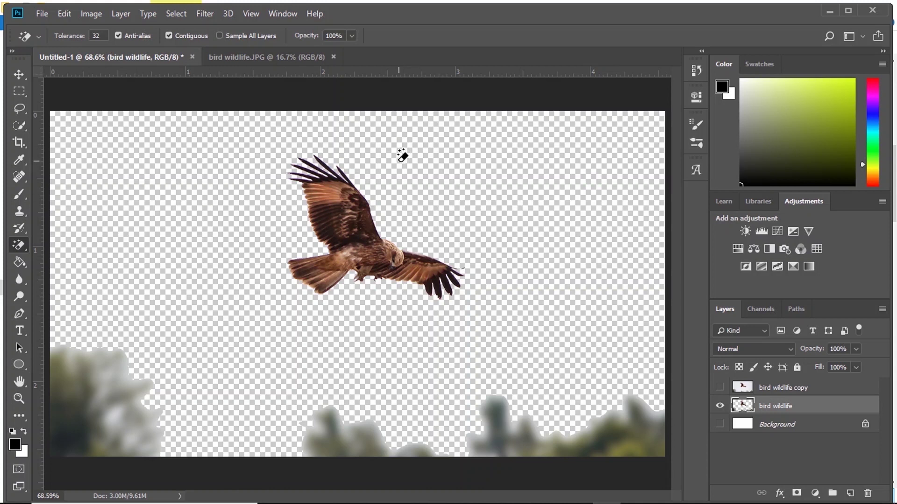
key("ctrl+z")
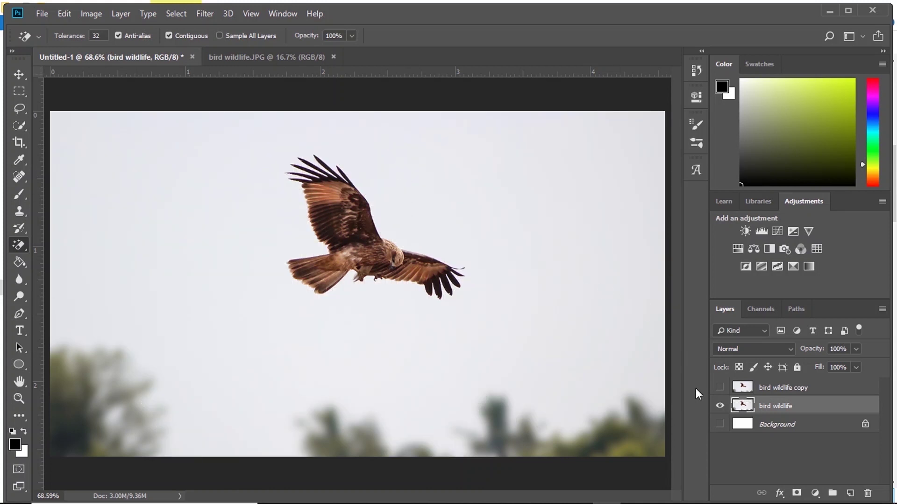
left_click_drag(122, 98, 306, 334)
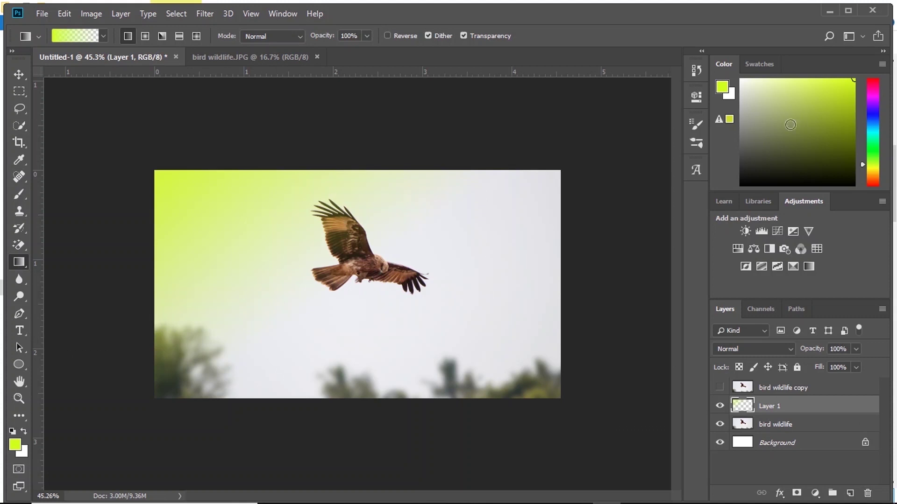
left_click(870, 147)
left_click(872, 185)
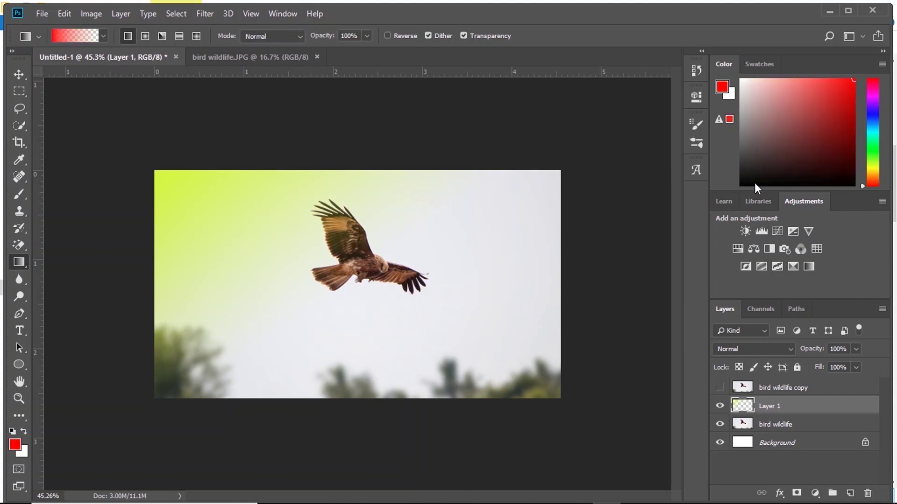
left_click_drag(585, 146, 387, 282)
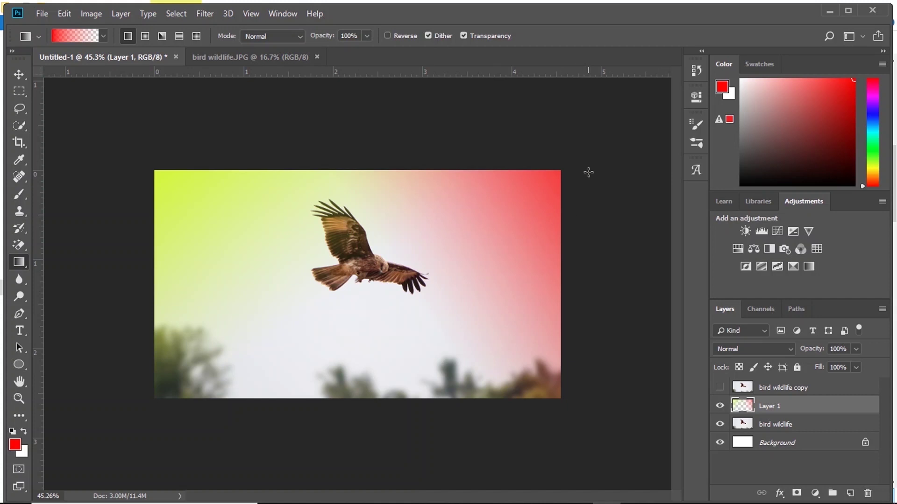
key("Delete")
left_click(850, 494)
key("shift+g")
left_click(558, 212)
left_click(854, 111)
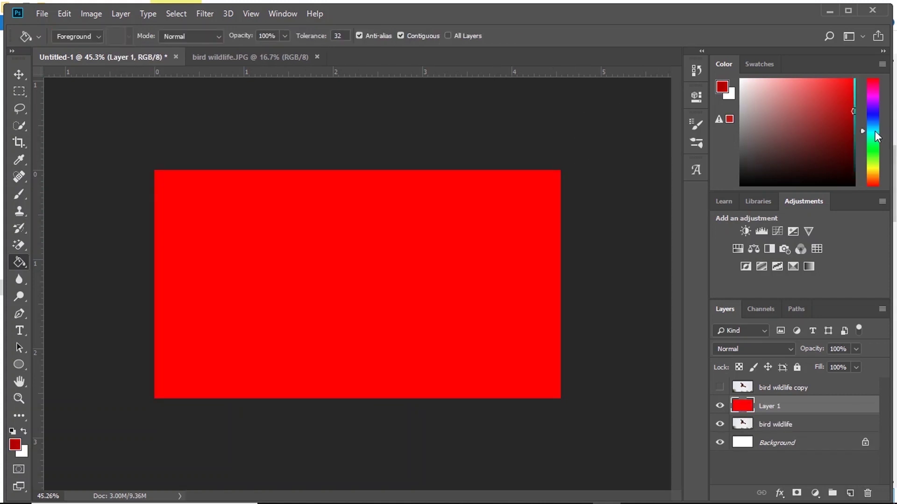
left_click(873, 132)
left_click(404, 281)
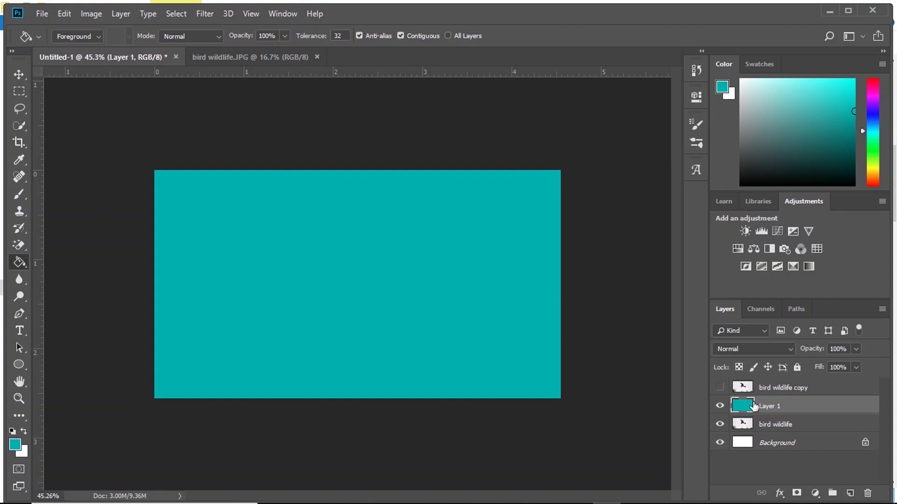
left_click_drag(747, 405, 868, 493)
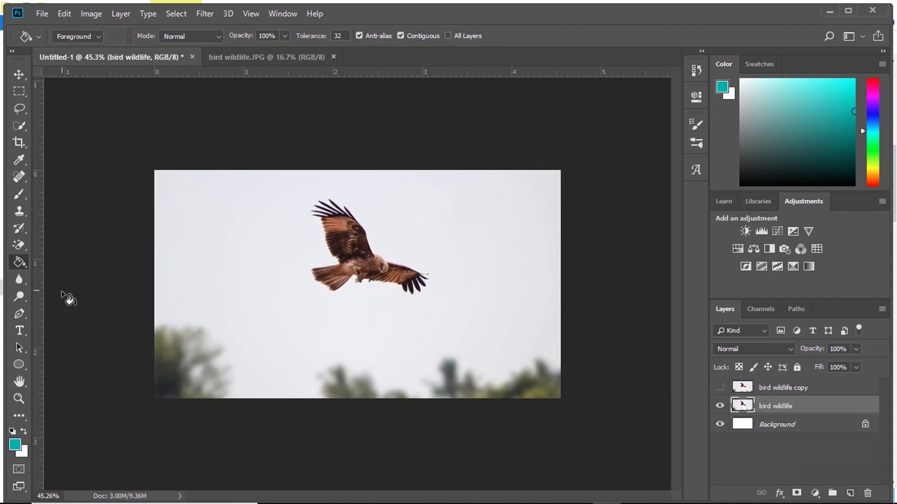
Zoom in and soften the upper and right wing tips with the Blur Tool.
left_click(19, 280)
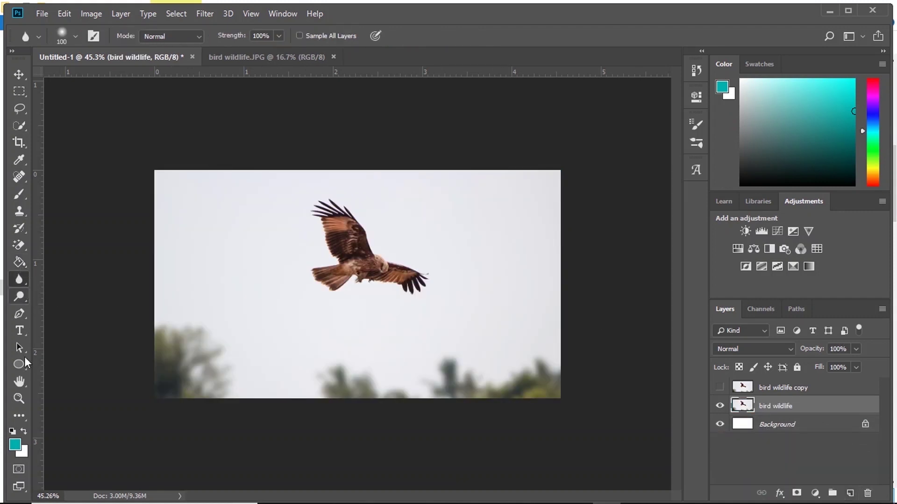
left_click(19, 398)
left_click_drag(348, 219, 410, 192)
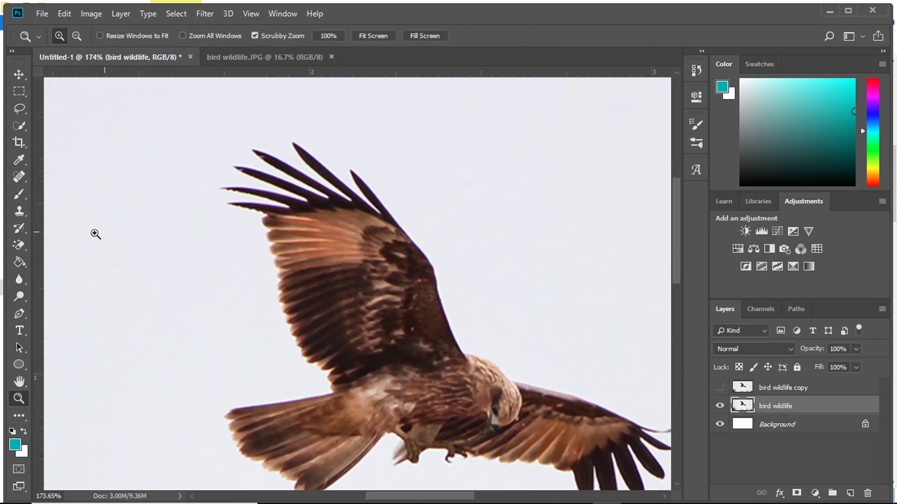
left_click(19, 280)
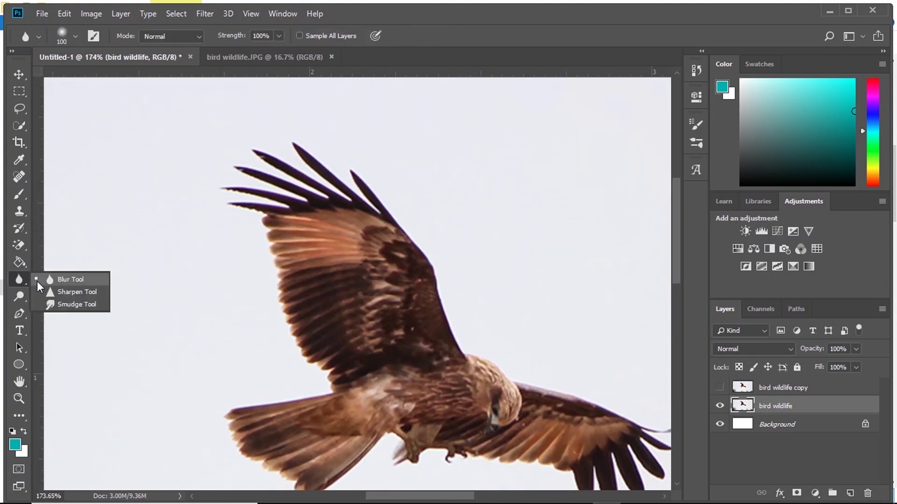
left_click(37, 280)
left_click_drag(224, 231, 265, 195)
left_click_drag(457, 374, 306, 189)
mouse_move(481, 230)
left_mouse_down()
mouse_move(470, 314)
mouse_move(450, 290)
mouse_move(352, 273)
mouse_move(420, 377)
mouse_move(446, 398)
left_mouse_up()
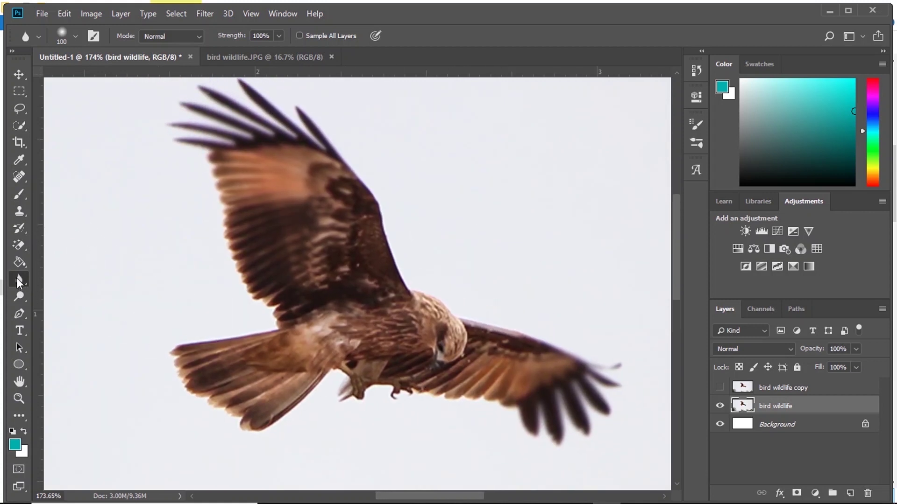
Sharpen the bird's head and breast, then zoom in closer on the tail and body.
right_click(20, 282)
left_click(70, 293)
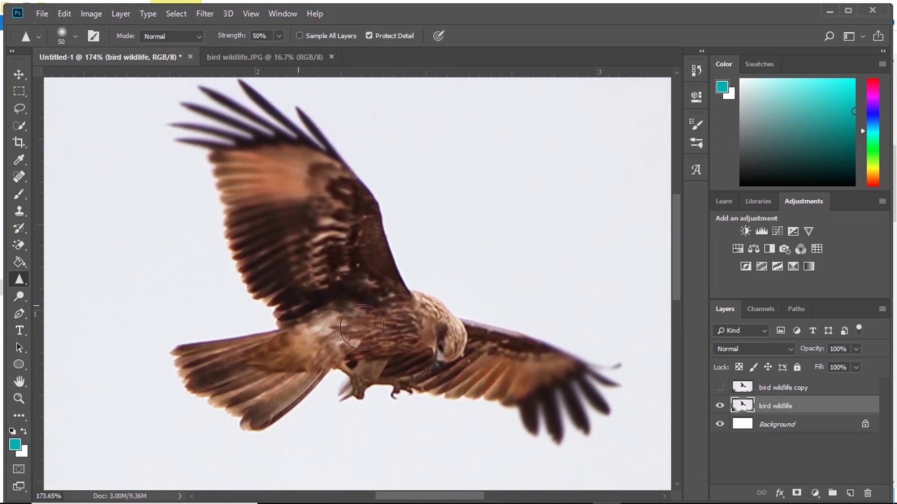
mouse_move(383, 313)
left_mouse_down()
mouse_move(451, 358)
mouse_move(435, 333)
mouse_move(379, 335)
left_mouse_up()
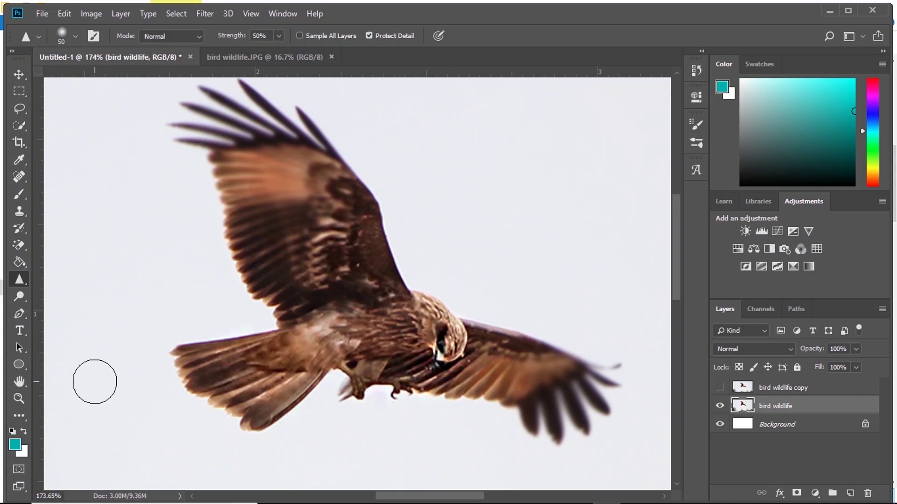
left_click(18, 399)
left_click_drag(401, 286, 434, 286)
key("shift+r")
scroll(434, 287, "down", 3)
Smudge the tail feathers out to the left into long soft streaks.
mouse_move(280, 349)
left_mouse_down()
mouse_move(269, 338)
mouse_move(136, 396)
left_mouse_up()
mouse_move(256, 332)
left_mouse_down()
mouse_move(134, 371)
mouse_move(252, 335)
mouse_move(159, 350)
left_mouse_up()
left_click_drag(211, 332, 82, 357)
left_click_drag(234, 311, 72, 327)
left_click_drag(220, 288, 117, 296)
left_click_drag(154, 264, 94, 280)
left_click_drag(167, 250, 89, 257)
left_click_drag(154, 233, 80, 234)
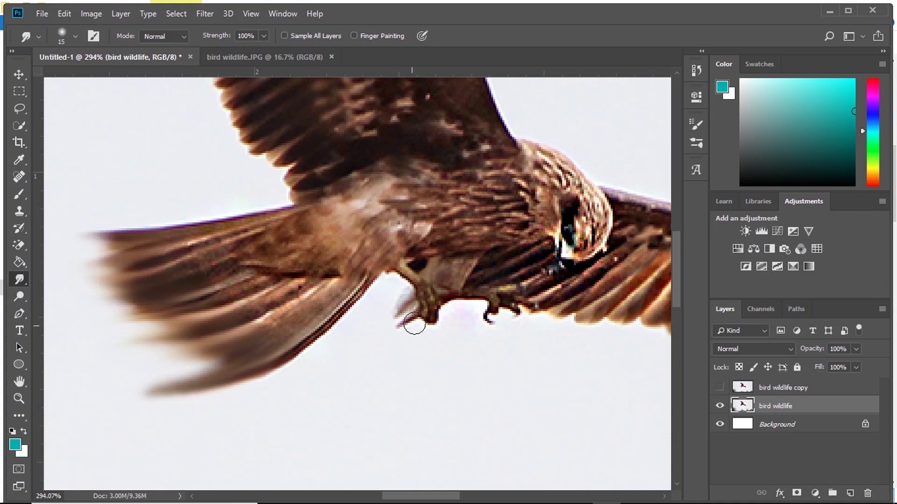
Smudge the talon and right wing-tip feathers, then zoom out and back in.
left_click_drag(419, 306, 391, 340)
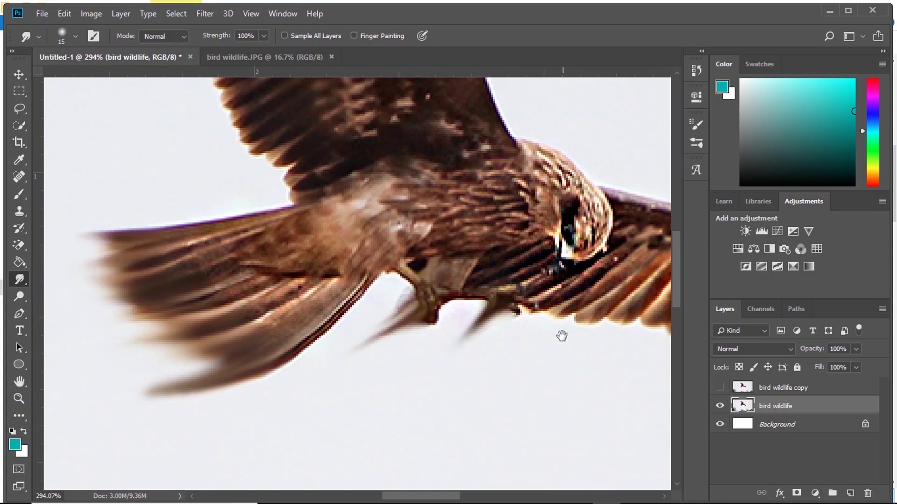
left_click_drag(556, 341, 324, 206)
left_click_drag(555, 187, 516, 240)
left_click_drag(484, 210, 476, 298)
left_click_drag(512, 239, 523, 355)
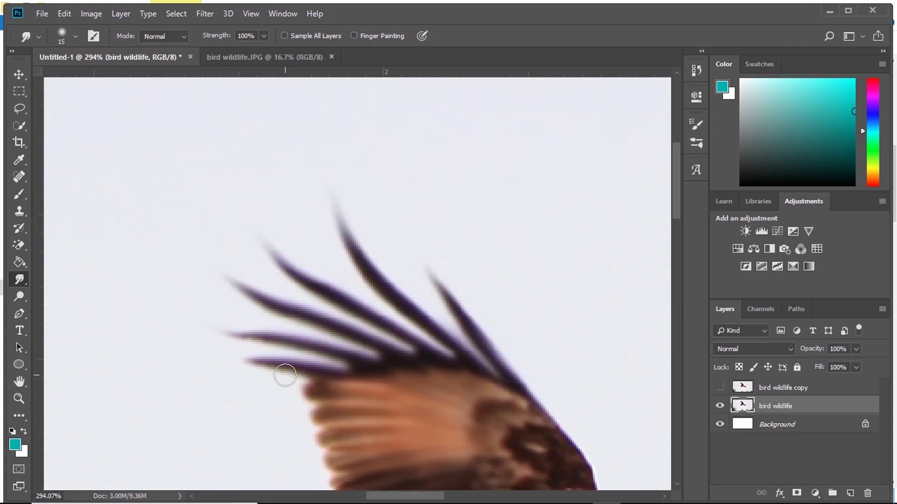
left_click(18, 399)
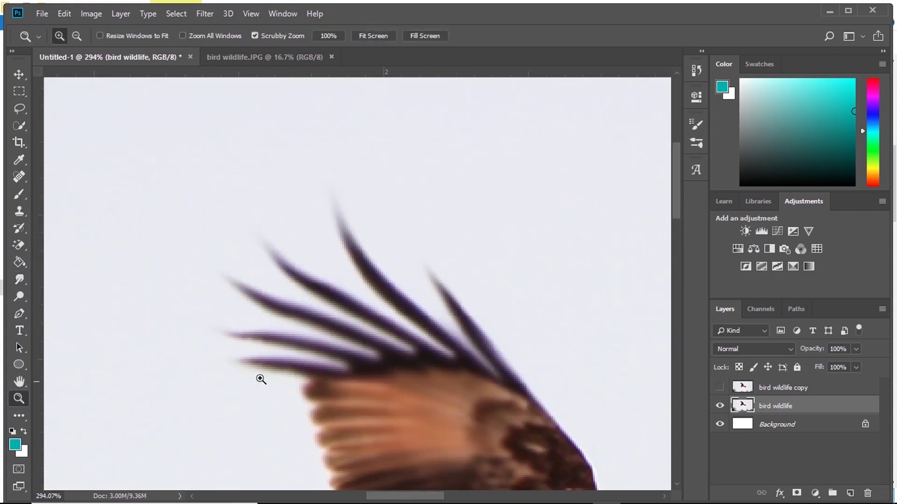
left_click_drag(320, 364, 267, 350)
left_click_drag(353, 261, 497, 335)
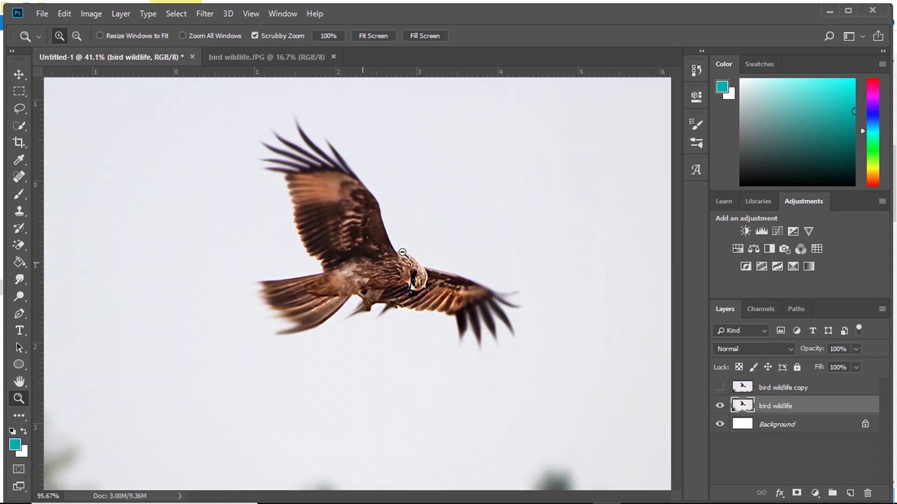
Show the bird wildlife copy layer, dodge the belly and tail, and burn the wing underside.
left_click(719, 389)
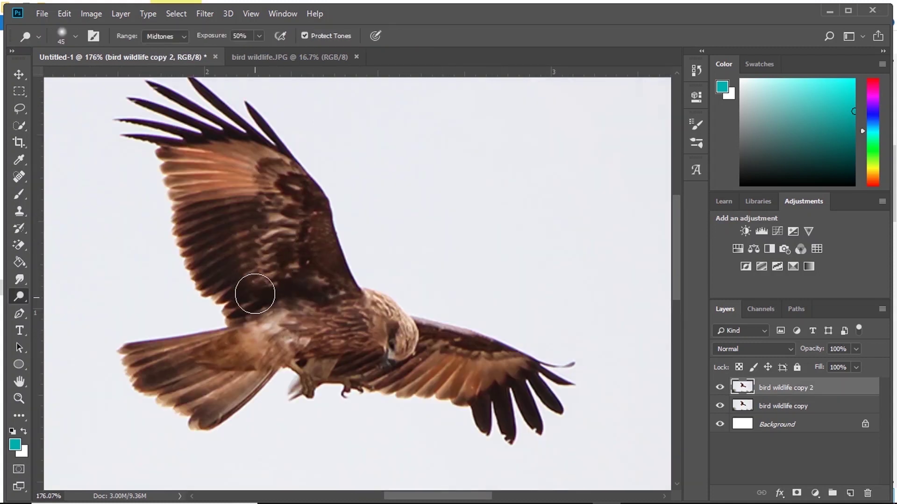
mouse_move(253, 344)
left_mouse_down()
mouse_move(327, 355)
mouse_move(219, 355)
mouse_move(176, 416)
mouse_move(374, 355)
mouse_move(419, 369)
left_mouse_up()
right_click(21, 296)
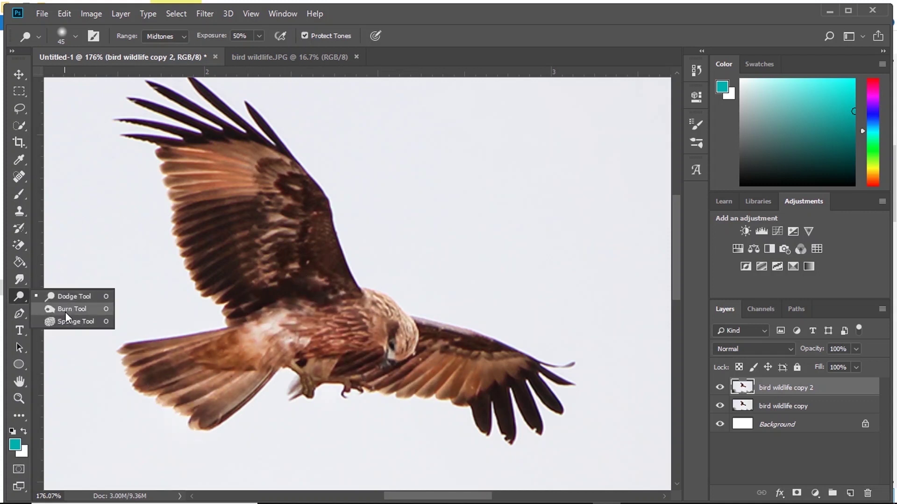
left_click(65, 308)
mouse_move(241, 303)
left_mouse_down()
mouse_move(284, 253)
mouse_move(272, 196)
mouse_move(215, 169)
mouse_move(250, 182)
mouse_move(224, 114)
mouse_move(403, 370)
mouse_move(413, 360)
mouse_move(433, 394)
mouse_move(512, 366)
mouse_move(538, 394)
left_mouse_up()
Desaturate the tail and chest feathers with the Sponge Tool.
right_click(17, 299)
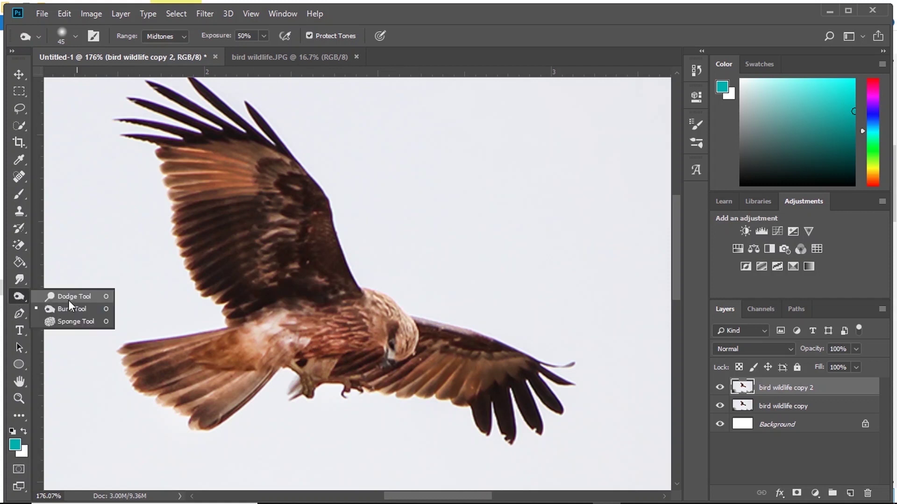
left_click(70, 321)
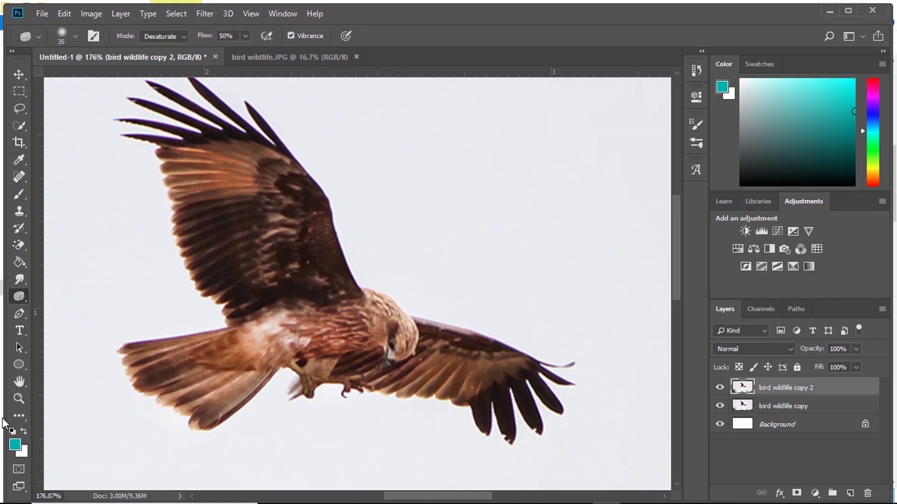
scroll(264, 360, "up", 3)
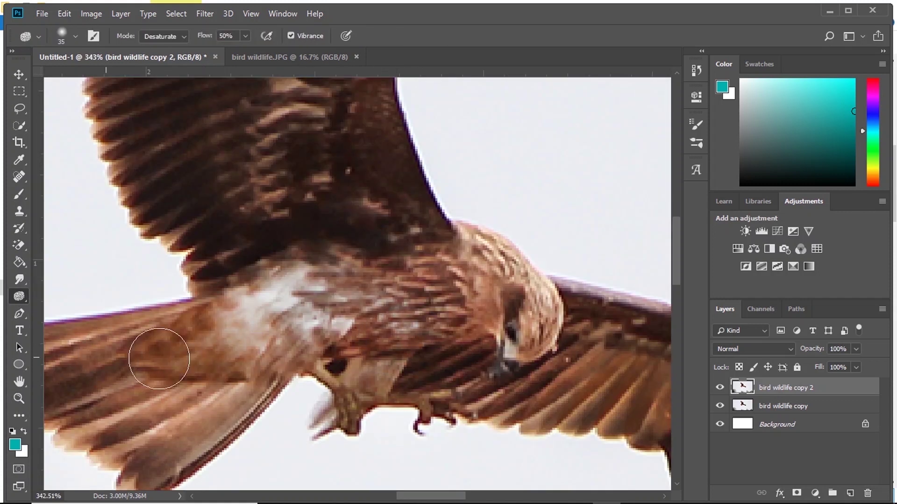
mouse_move(188, 365)
left_mouse_down()
mouse_move(161, 466)
mouse_move(382, 348)
mouse_move(363, 325)
mouse_move(323, 316)
mouse_move(429, 306)
mouse_move(477, 331)
left_mouse_up()
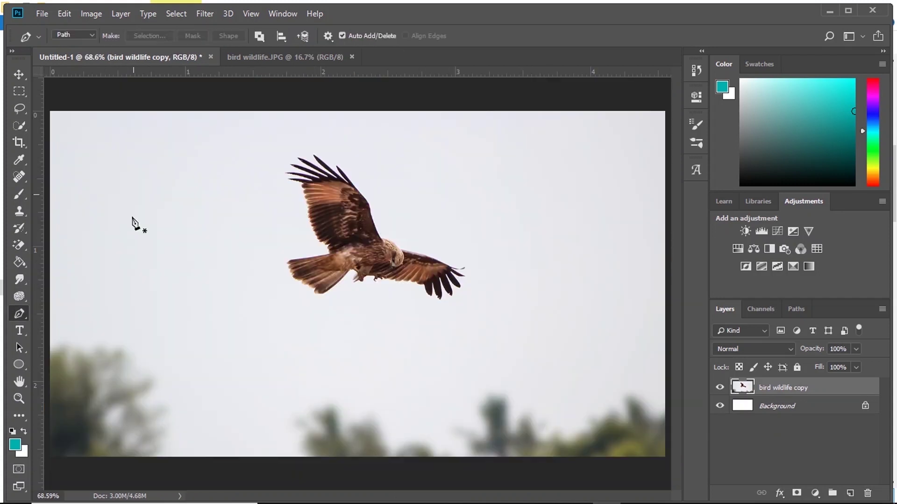
Add one more anchor point to the path, then delete the drawn path.
left_click(127, 243)
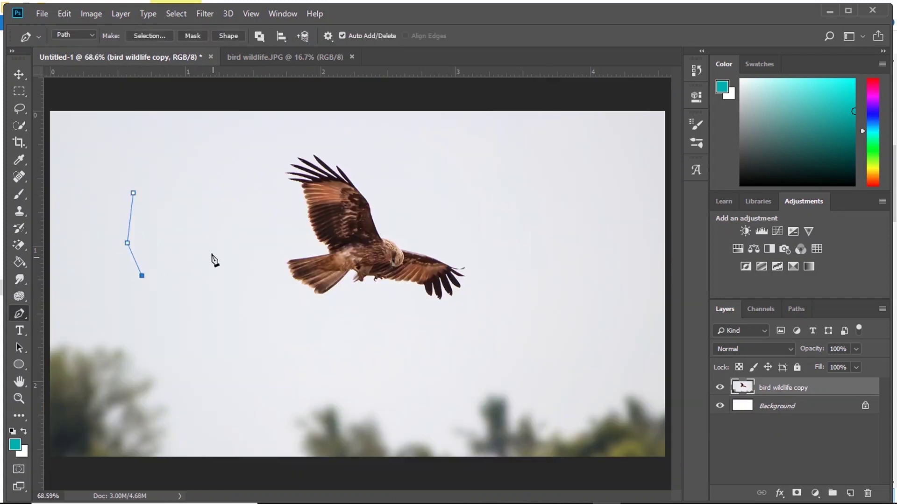
right_click(165, 209)
left_click(191, 226)
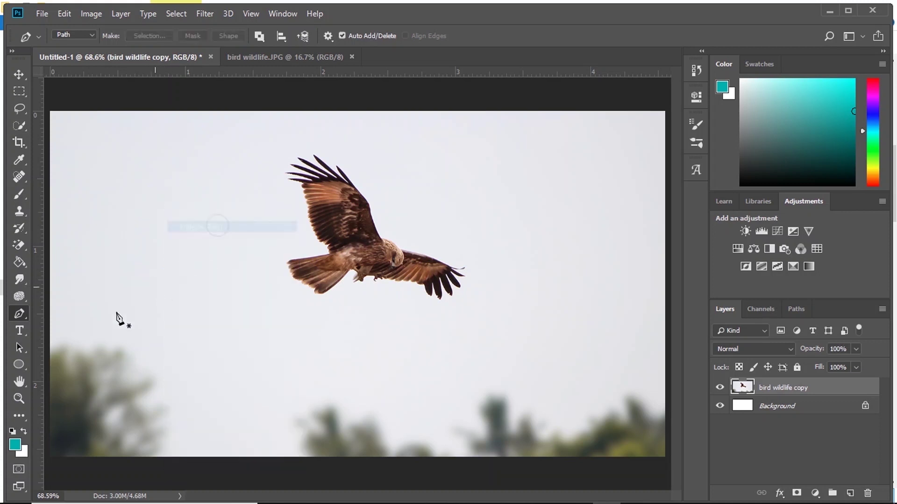
Add a text layer containing a typed name and commit it.
left_click(22, 334)
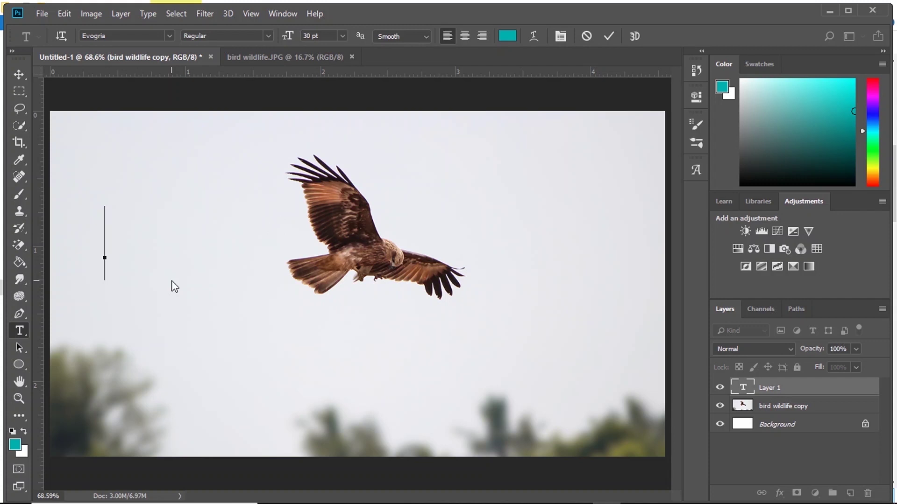
type("MOHITH")
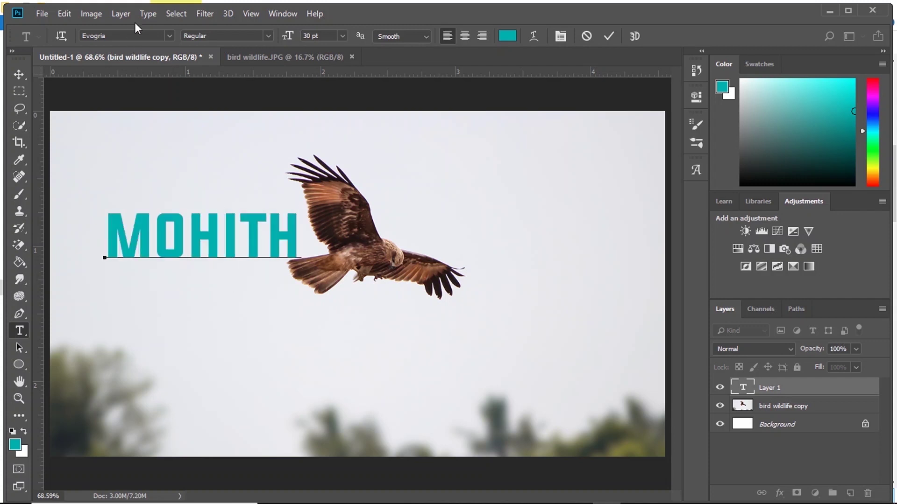
left_click(20, 74)
key("t")
Try the font, size and center/left alignment options, then delete the text layer.
left_click(170, 36)
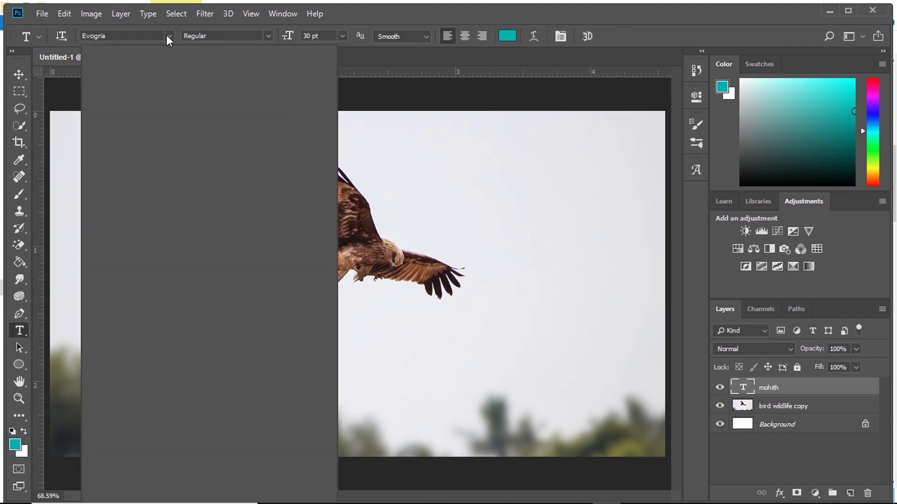
left_click(343, 36)
left_click(464, 35)
left_click(463, 37)
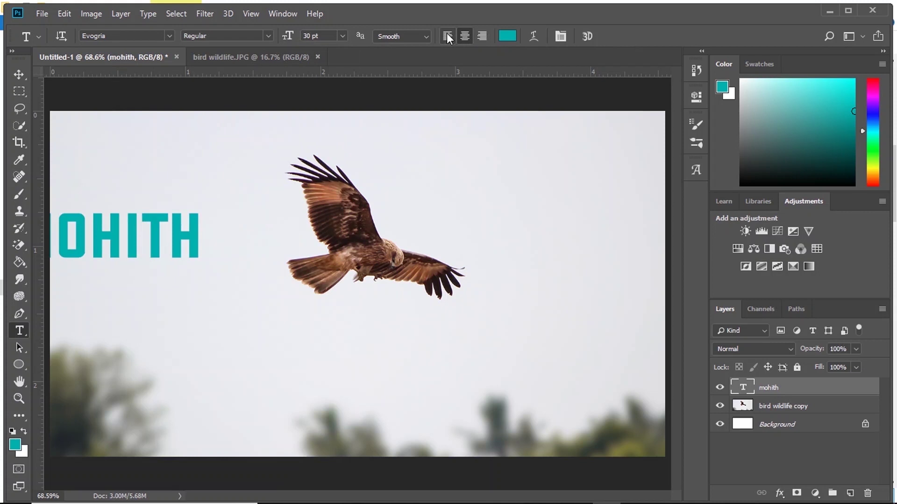
left_click(447, 36)
left_click(19, 74)
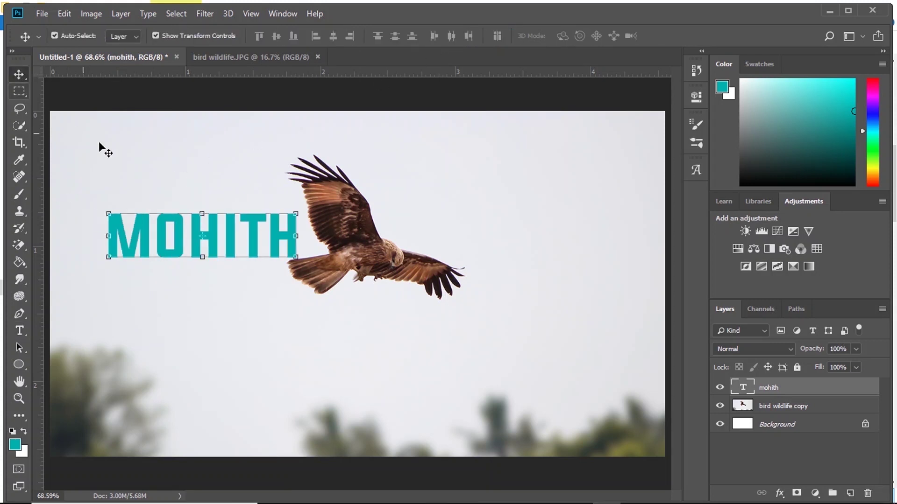
key("Delete")
Draw a tall teal rectangle to the left of the bird.
left_click(19, 364)
right_click(21, 362)
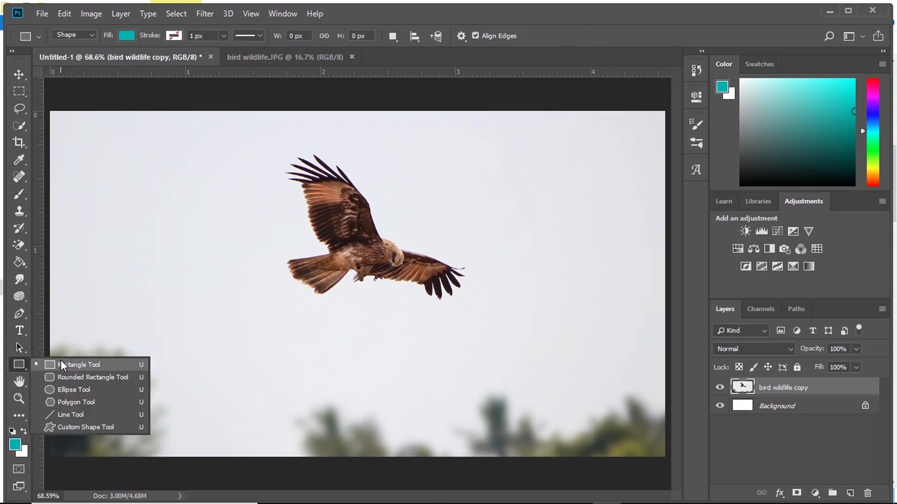
left_click(70, 364)
left_click_drag(119, 192, 207, 368)
left_click(657, 92)
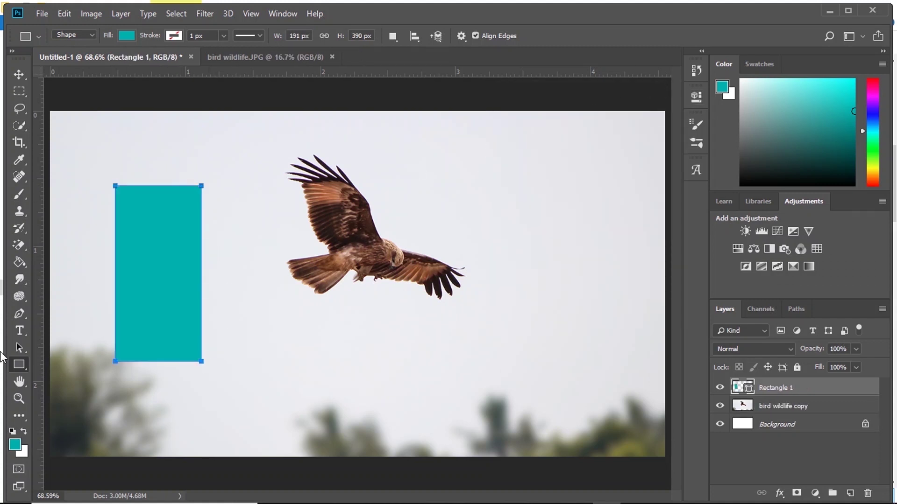
Draw a teal rounded rectangle covering the bird.
right_click(19, 364)
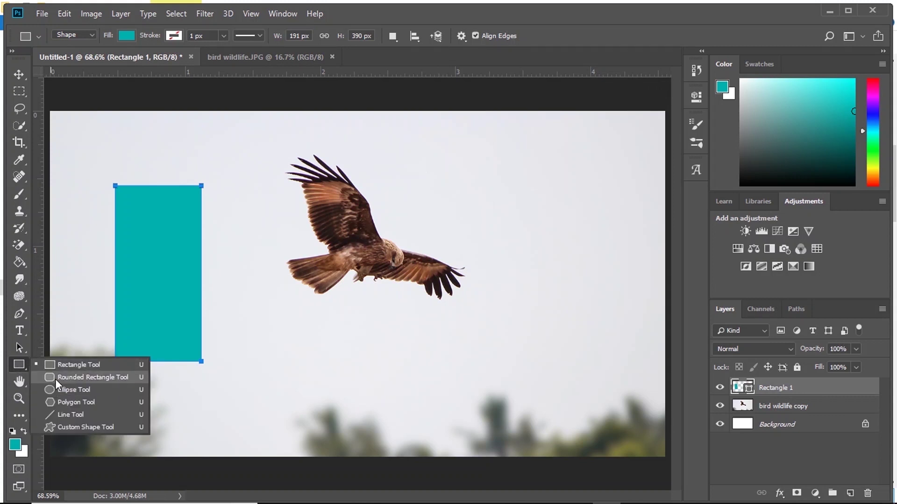
left_click(70, 372)
left_click_drag(448, 159, 293, 301)
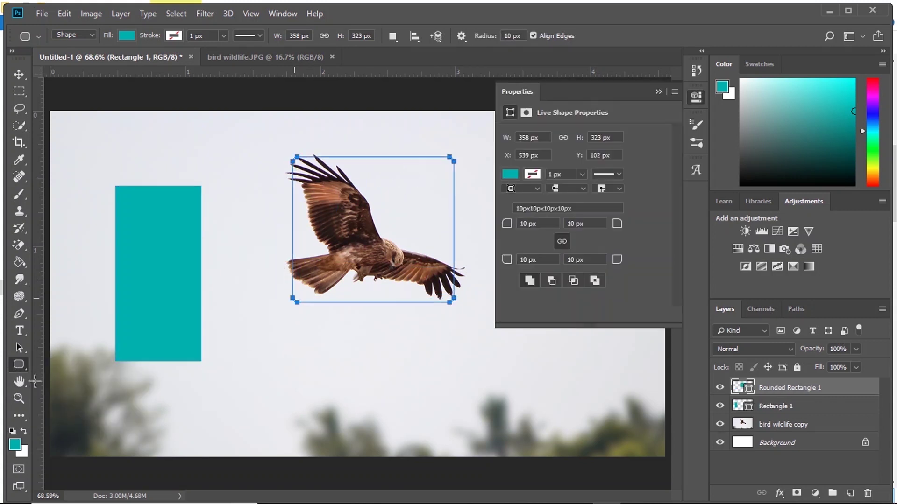
right_click(21, 363)
left_click(65, 397)
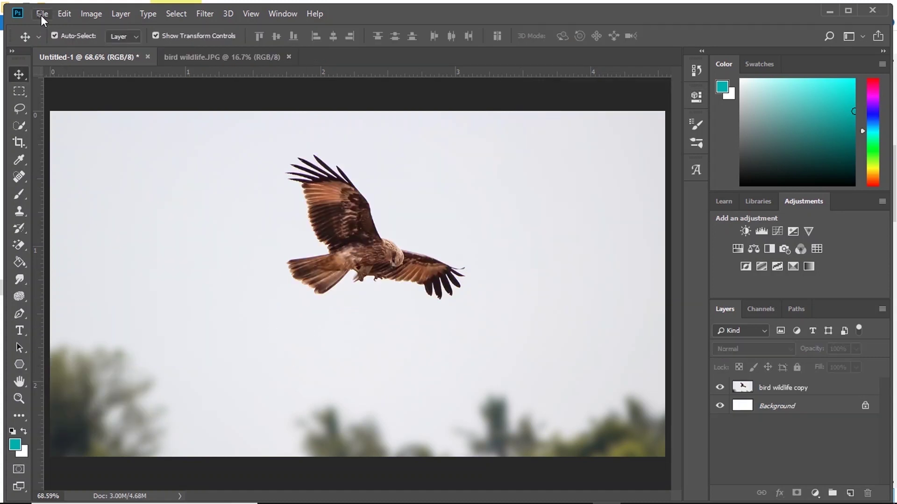
Start Save As and choose JPEG as the file format.
left_click(40, 15)
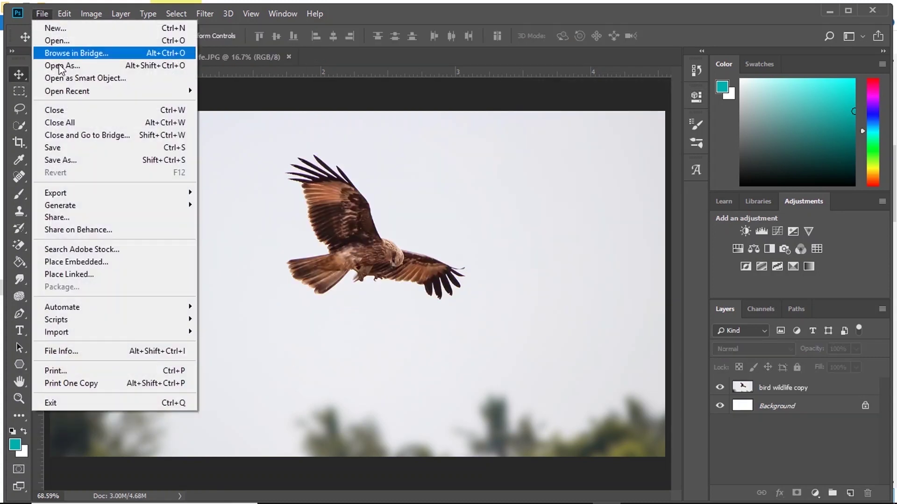
left_click(74, 161)
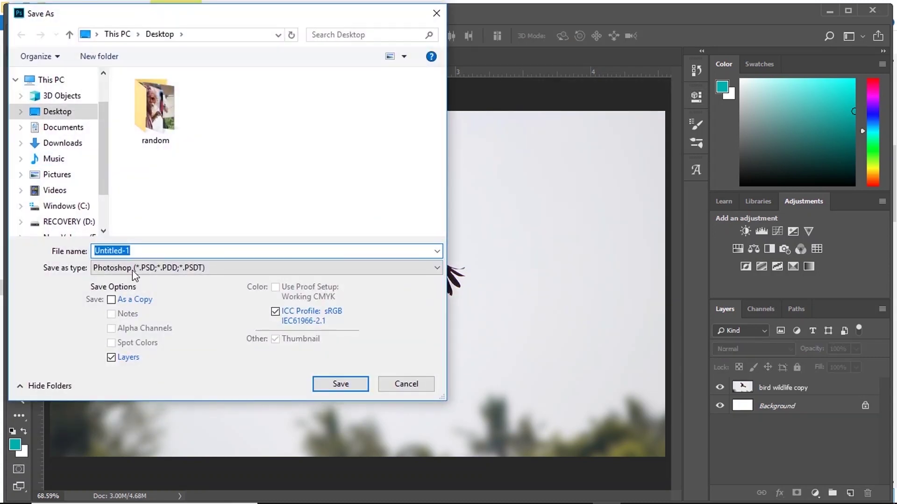
left_click(142, 267)
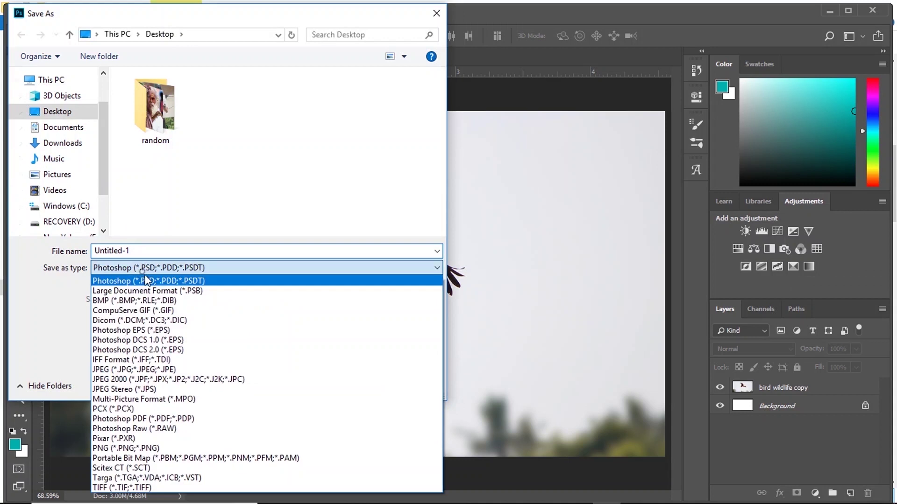
left_click(163, 371)
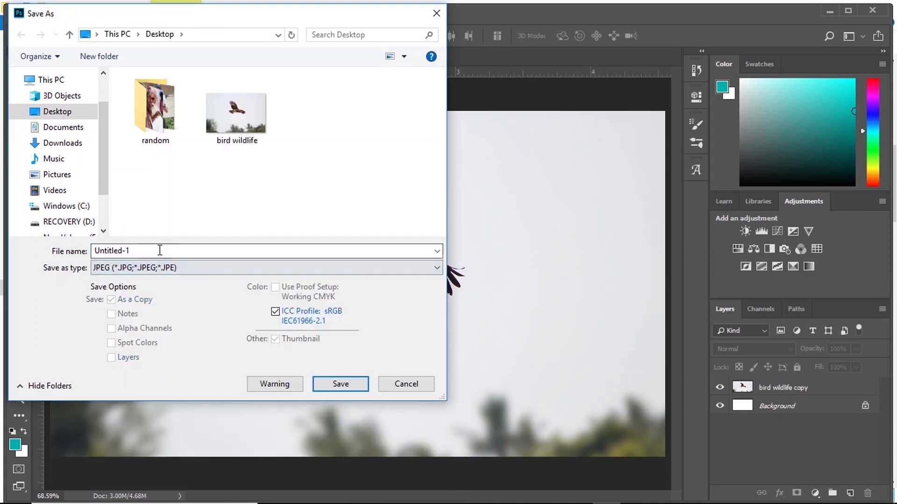
Save it to the Desktop as 'tutorial' at Maximum quality 12, then open the file.
double_click(160, 251)
type("moh")
key("BackSpace")
key("BackSpace")
key("BackSpace")
type("tutorial")
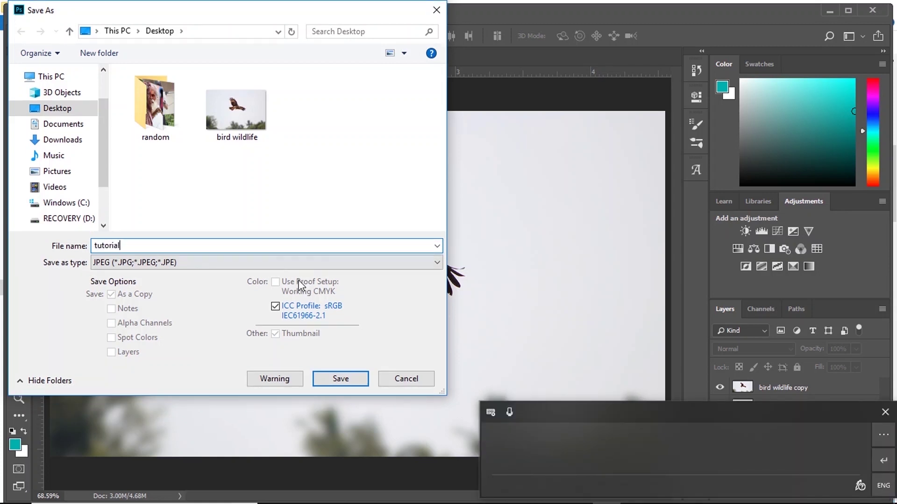
left_click(344, 381)
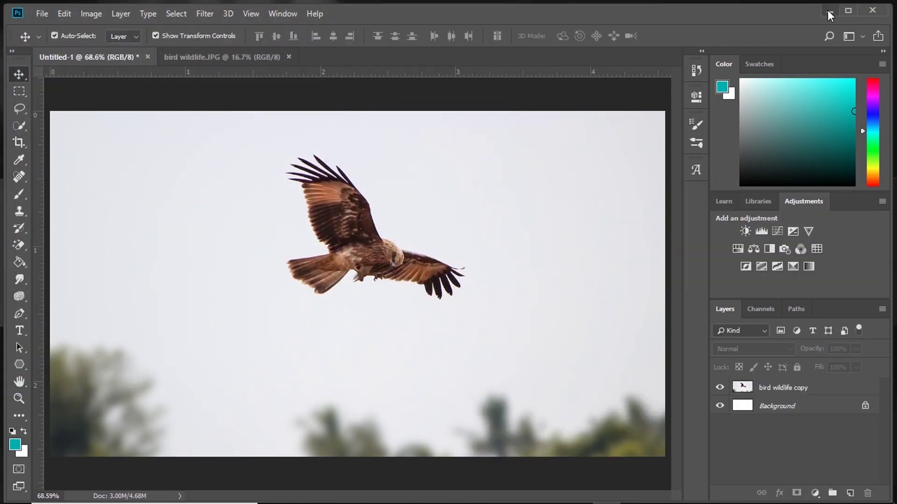
left_click(828, 10)
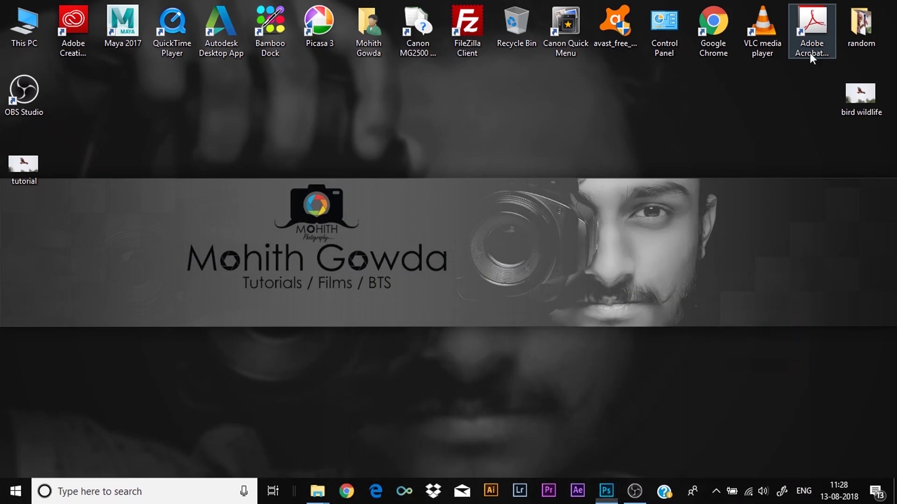
double_click(37, 178)
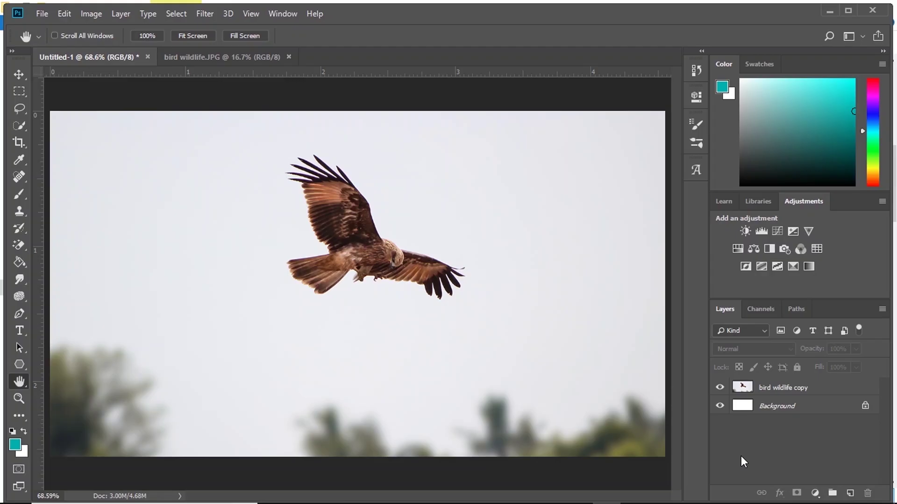